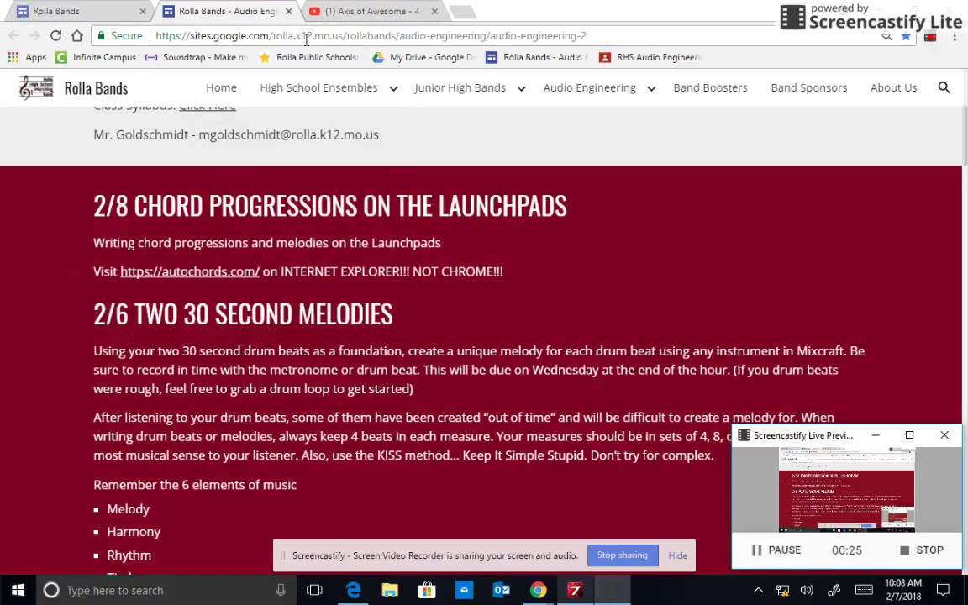
# - Check the Axis of Awesome video and the 2/8 Launchpads chord progression assignment, then bring up Microsoft Edge
pyautogui.click(372, 12)
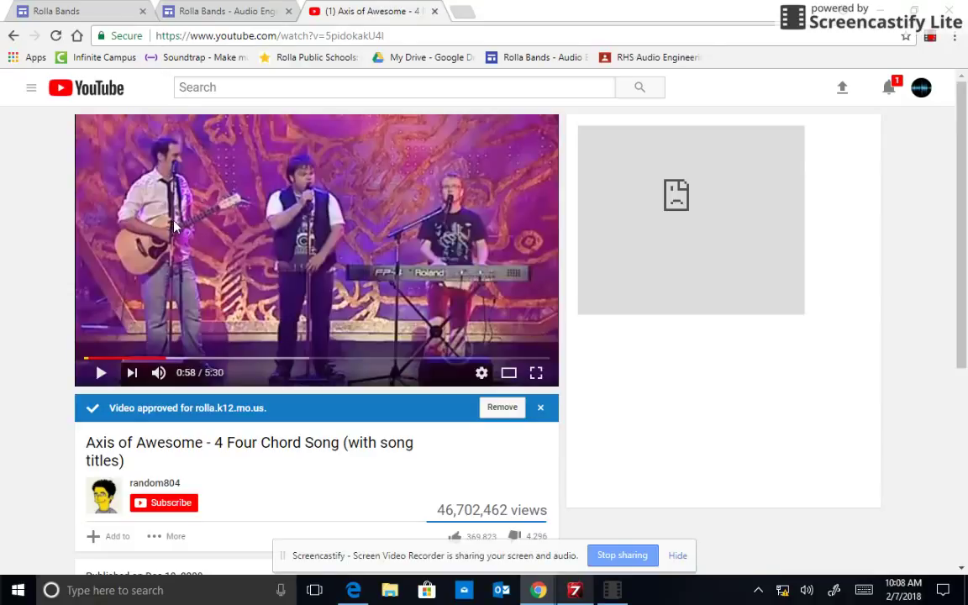
pyautogui.click(232, 11)
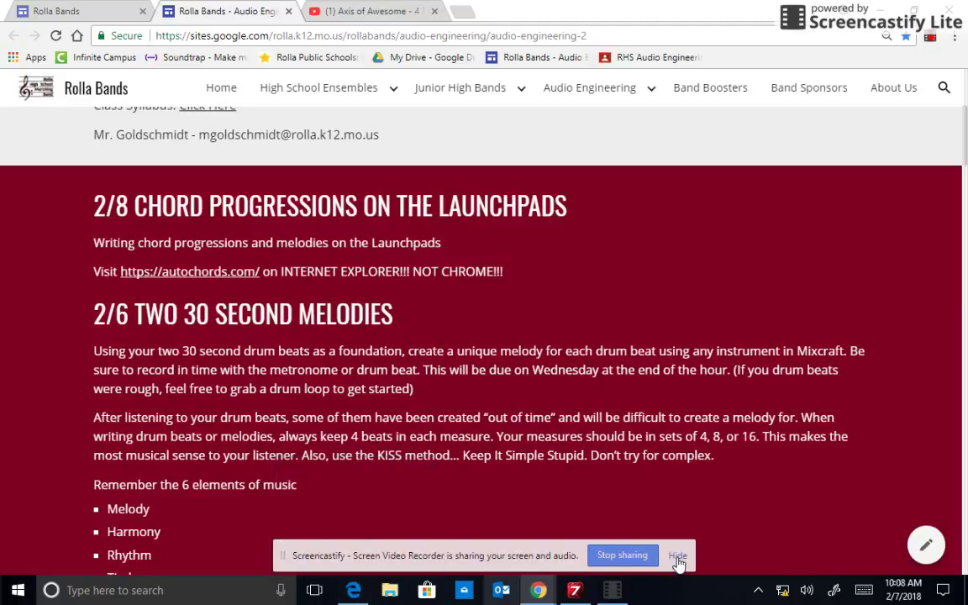
pyautogui.click(353, 590)
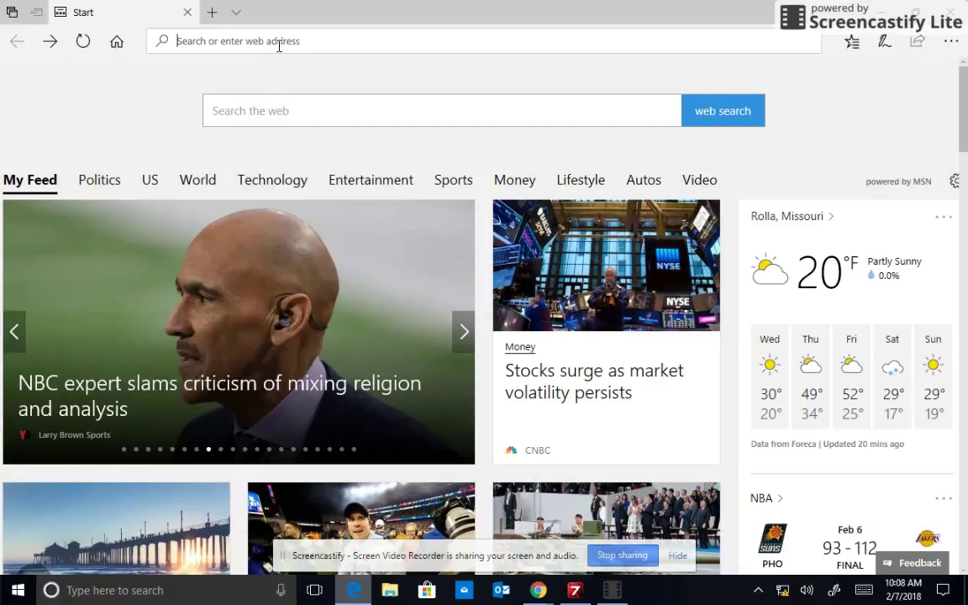
# - Search 'auto chords', go to autochords.com, and proceed past the certificate warning
pyautogui.write('auto chords')
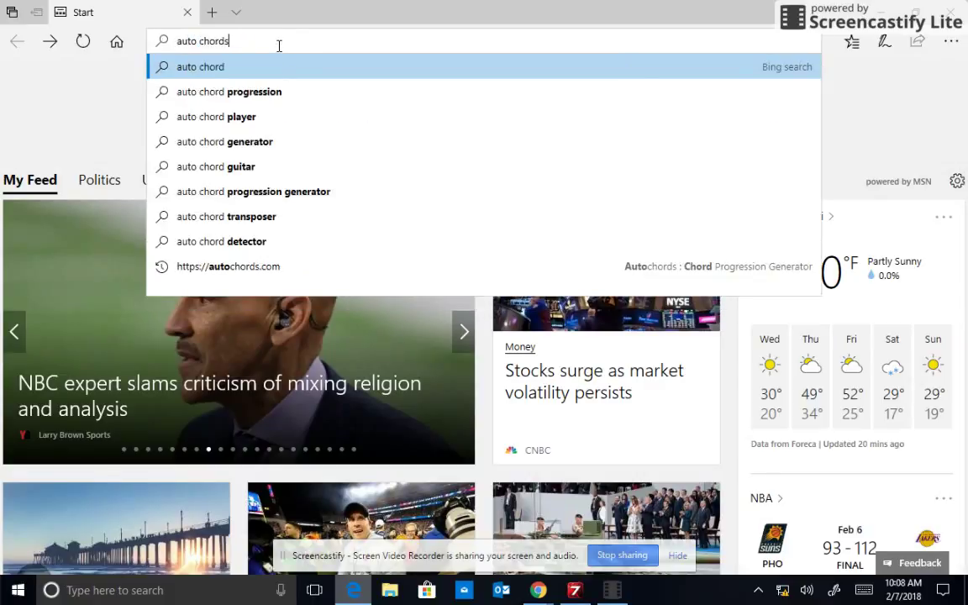
pyautogui.press('Return')
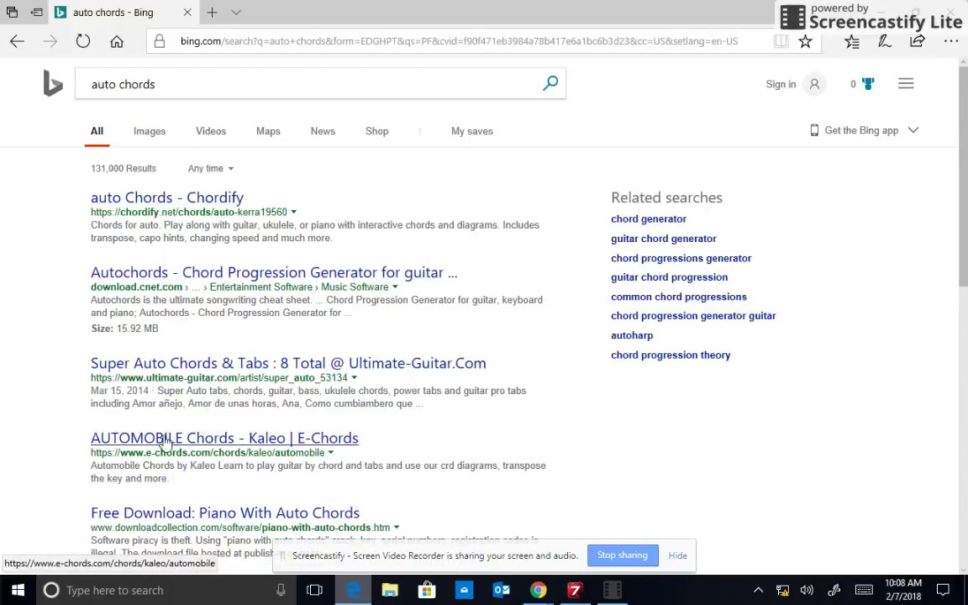
pyautogui.click(216, 42)
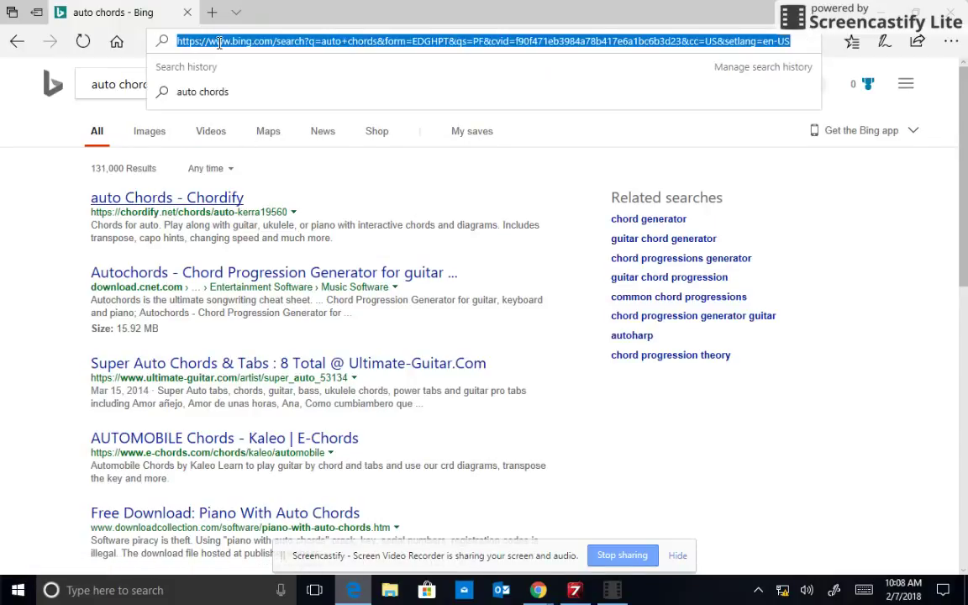
pyautogui.write('autochord')
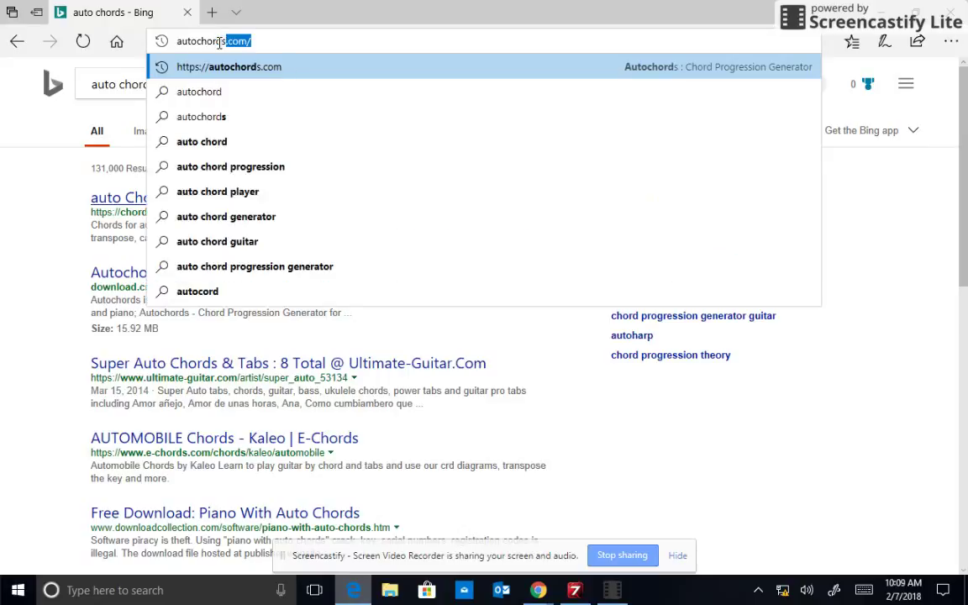
pyautogui.write('s.c')
pyautogui.press('Return')
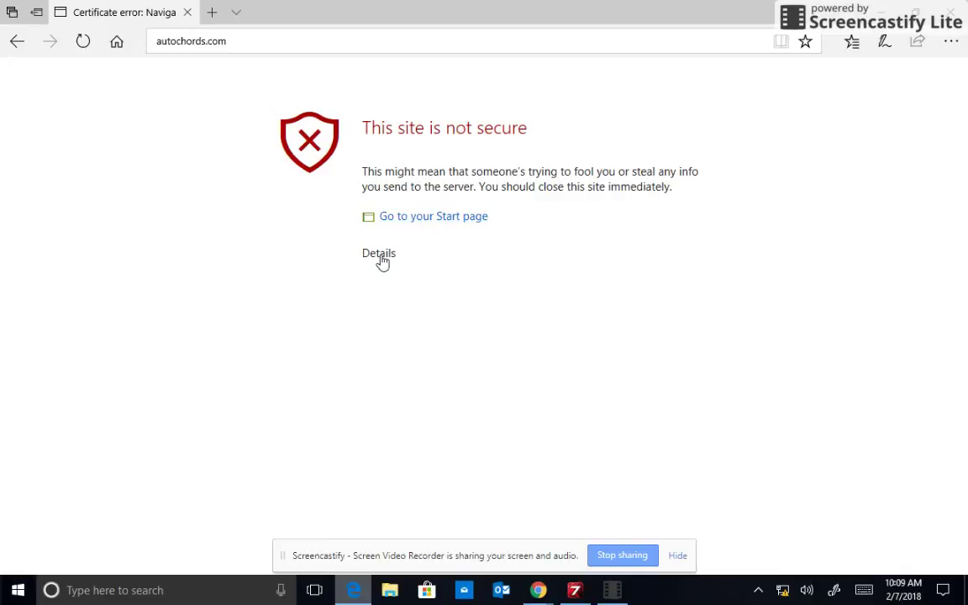
pyautogui.click(385, 255)
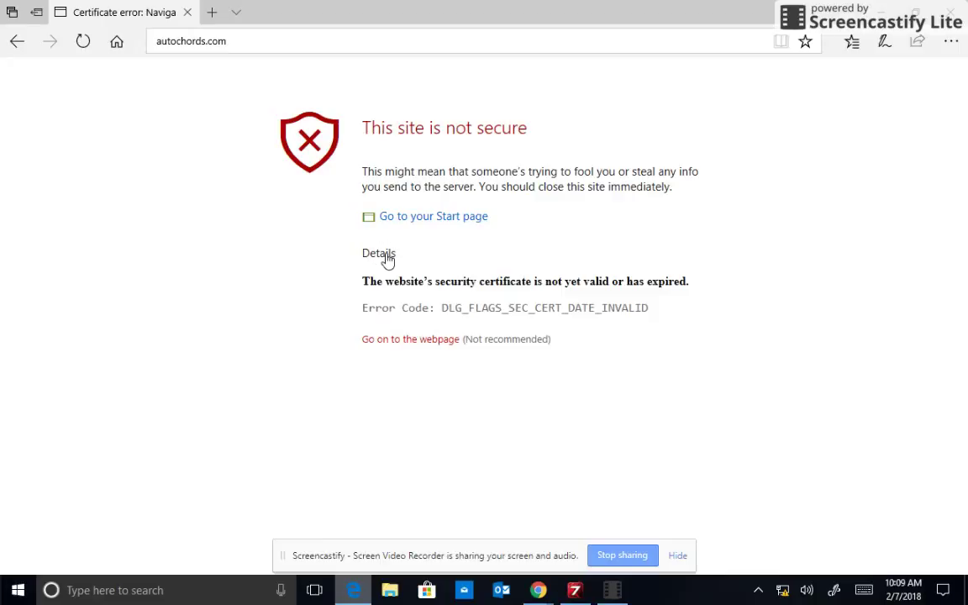
pyautogui.click(413, 341)
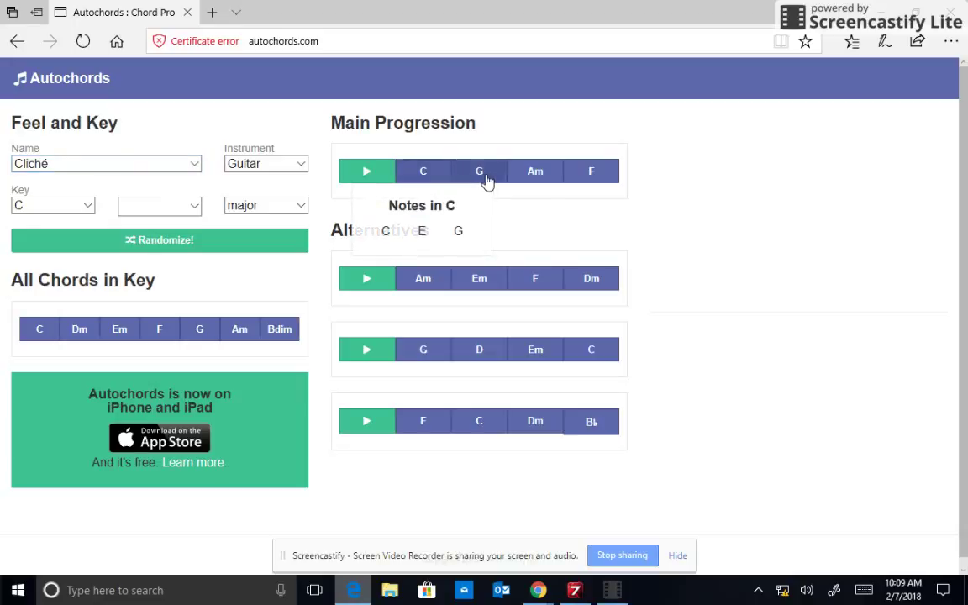
# - Choose the Alternative feel and Piano instrument, then play the Am–F–C–G main progression twice
pyautogui.click(122, 171)
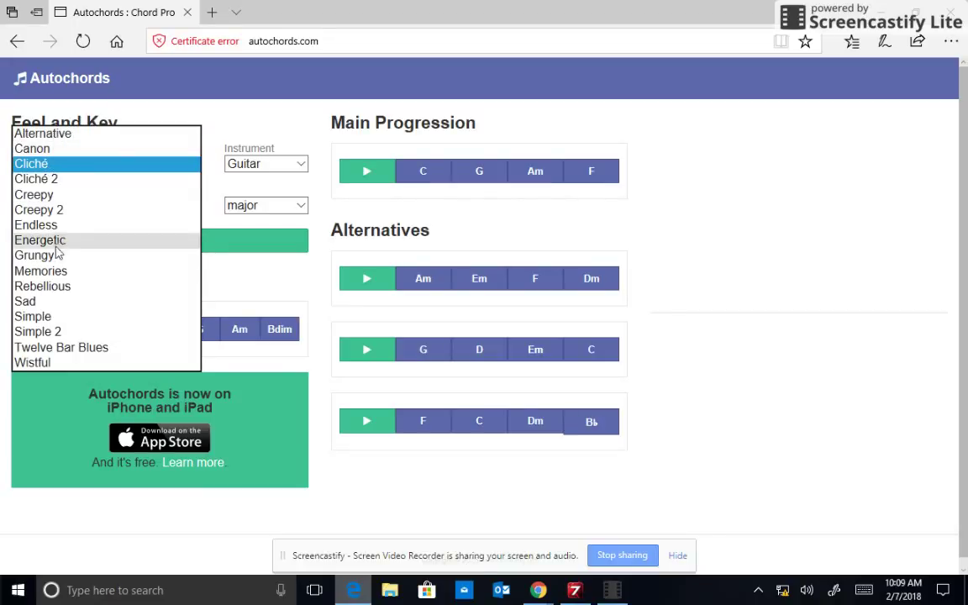
pyautogui.click(47, 136)
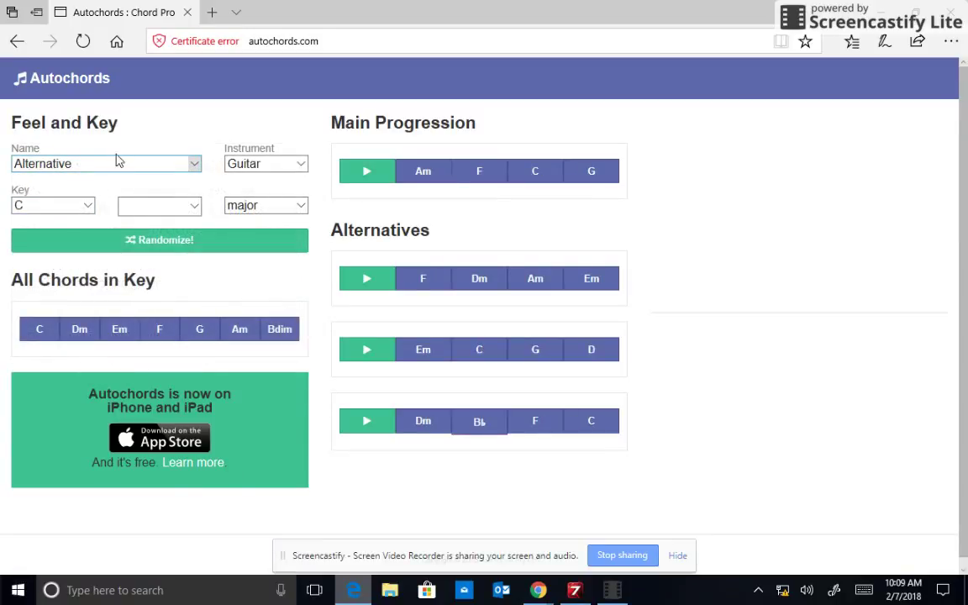
pyautogui.click(267, 165)
pyautogui.click(243, 179)
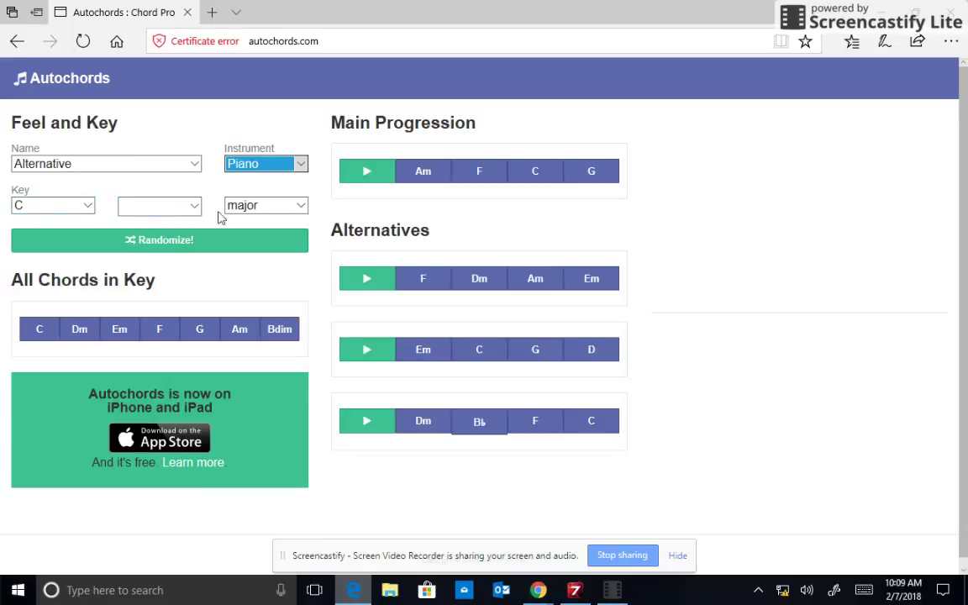
pyautogui.click(372, 177)
pyautogui.click(368, 175)
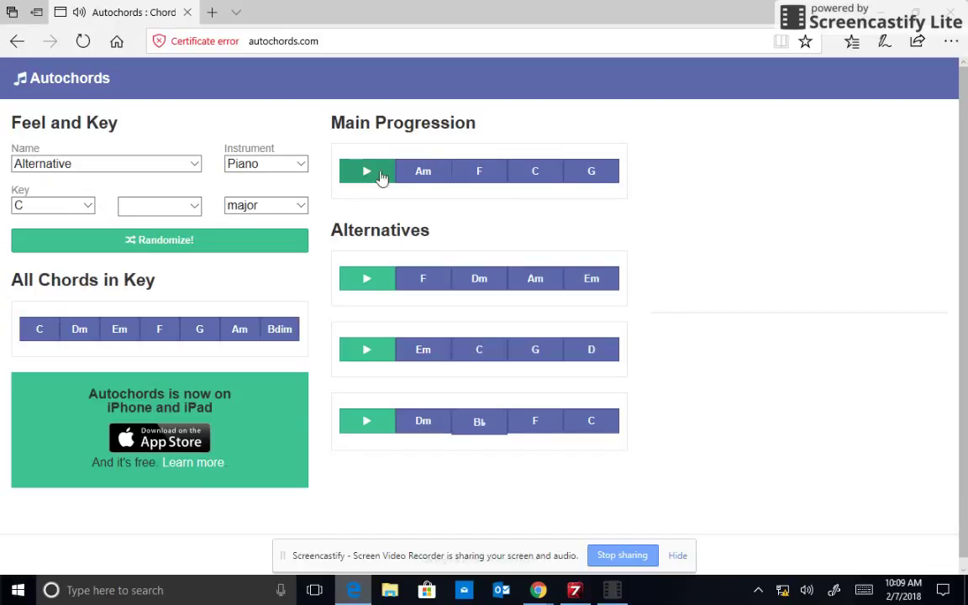
# - Read the notes of the Am, F, C and G chords, then switch to Mixcraft
pyautogui.moveTo(480, 178)
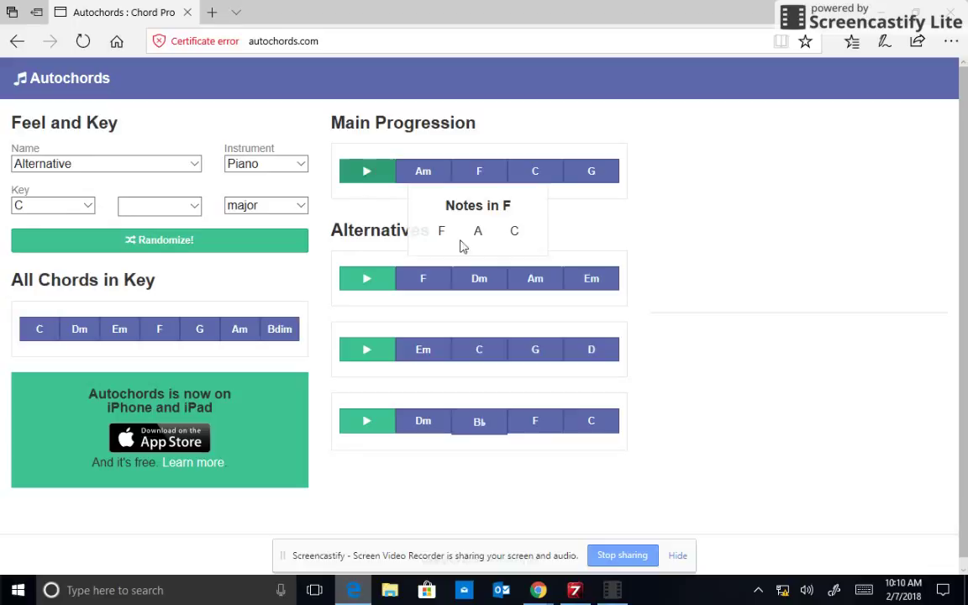
pyautogui.moveTo(538, 179)
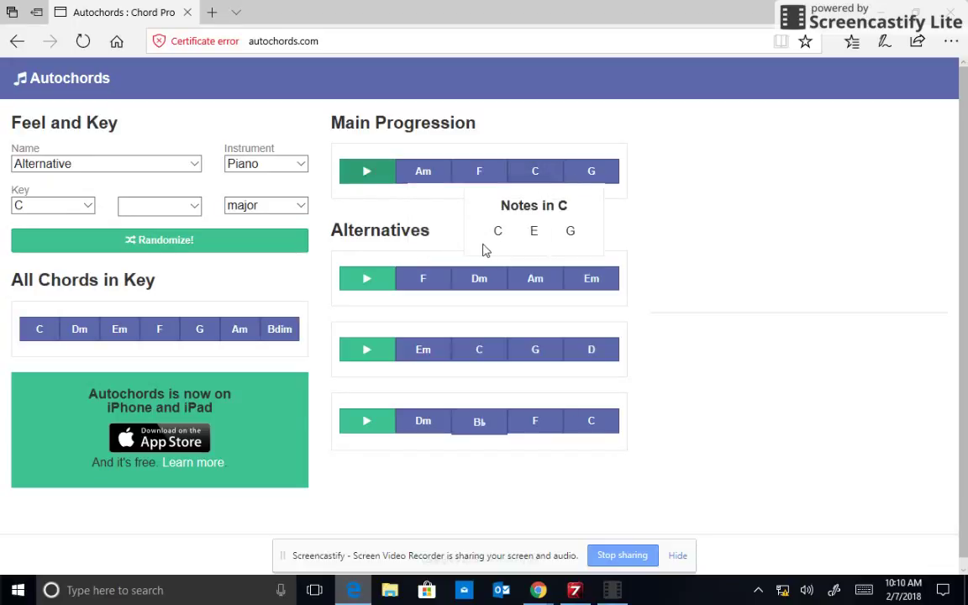
pyautogui.moveTo(594, 174)
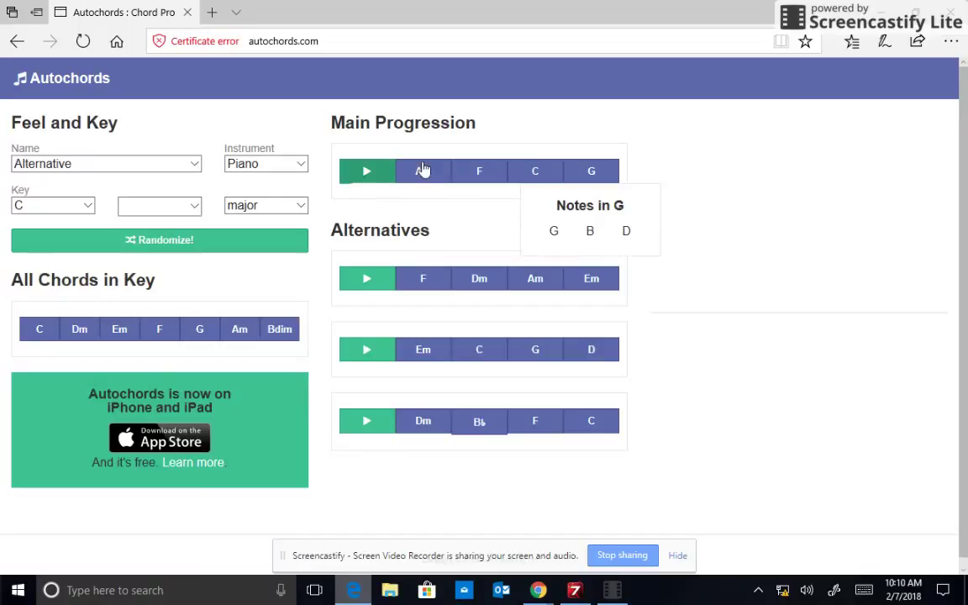
pyautogui.moveTo(422, 172)
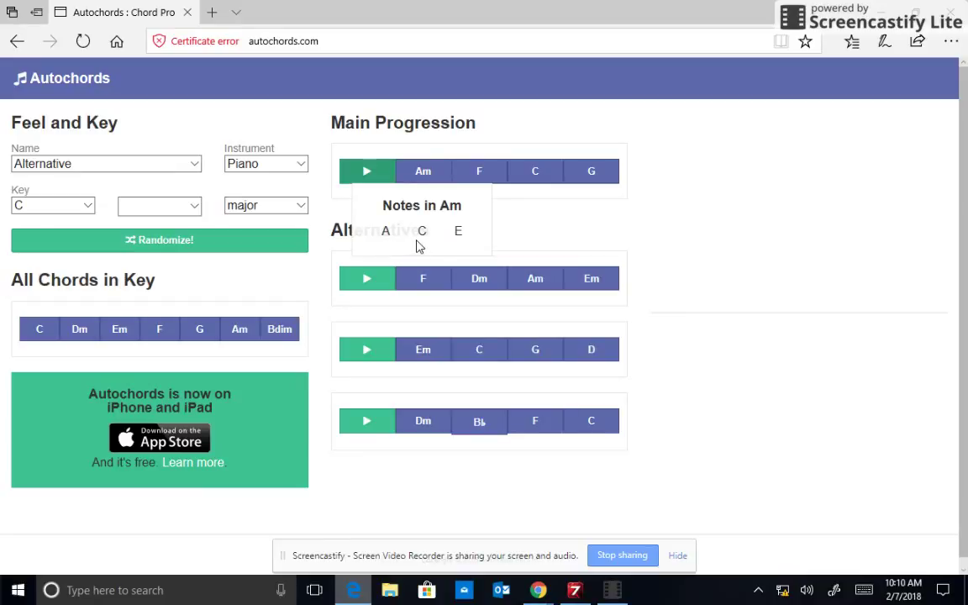
pyautogui.hotkey('alt', 'Tab')
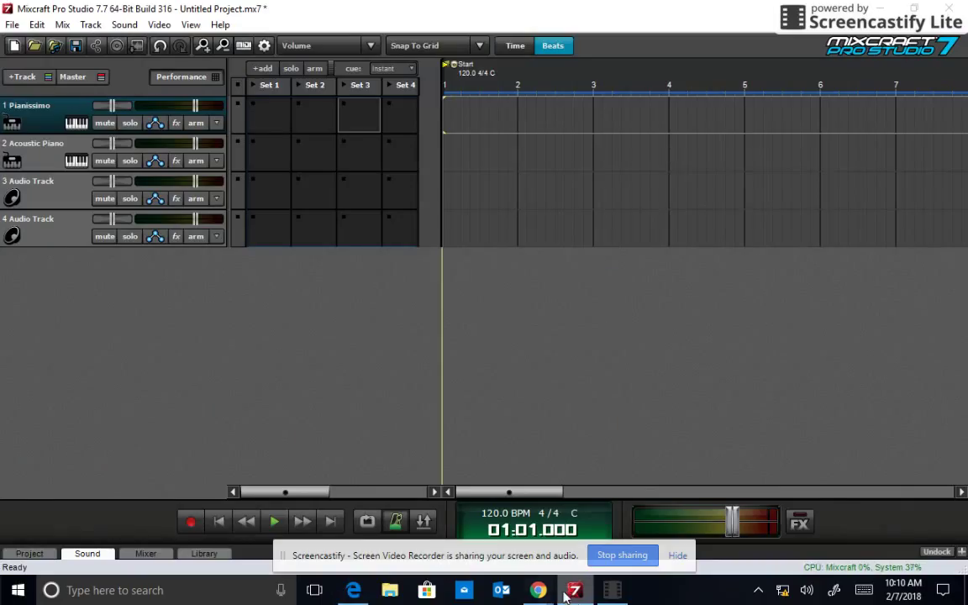
# - Review the Pianissimo track's instrument presets and close the settings without changing anything
pyautogui.click(74, 124)
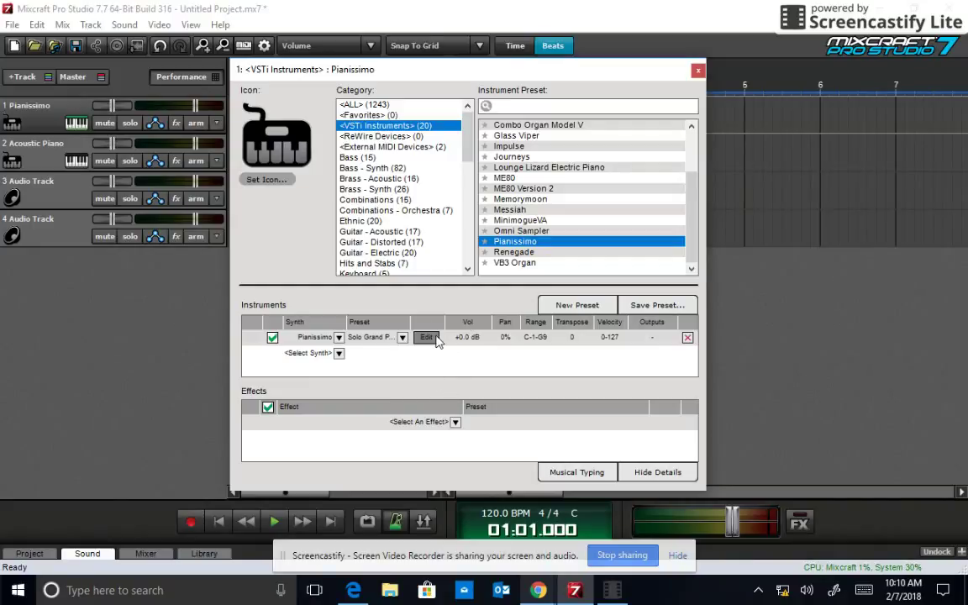
pyautogui.click(395, 339)
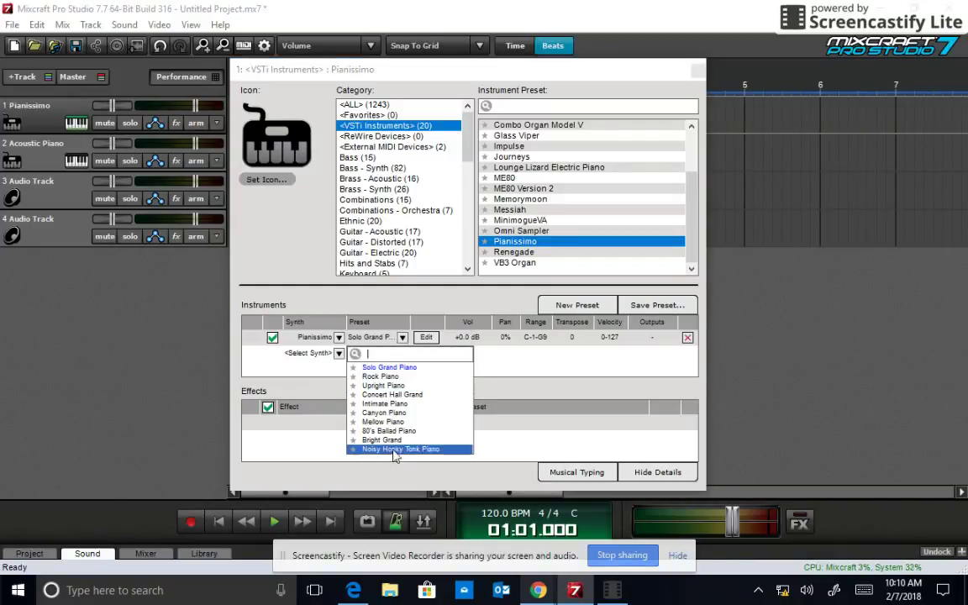
pyautogui.click(402, 339)
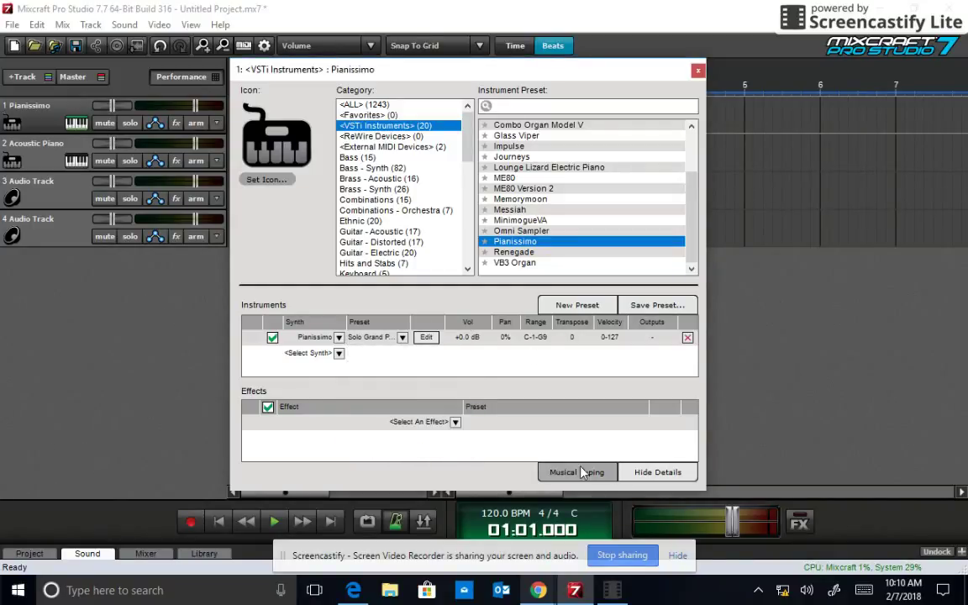
pyautogui.click(697, 74)
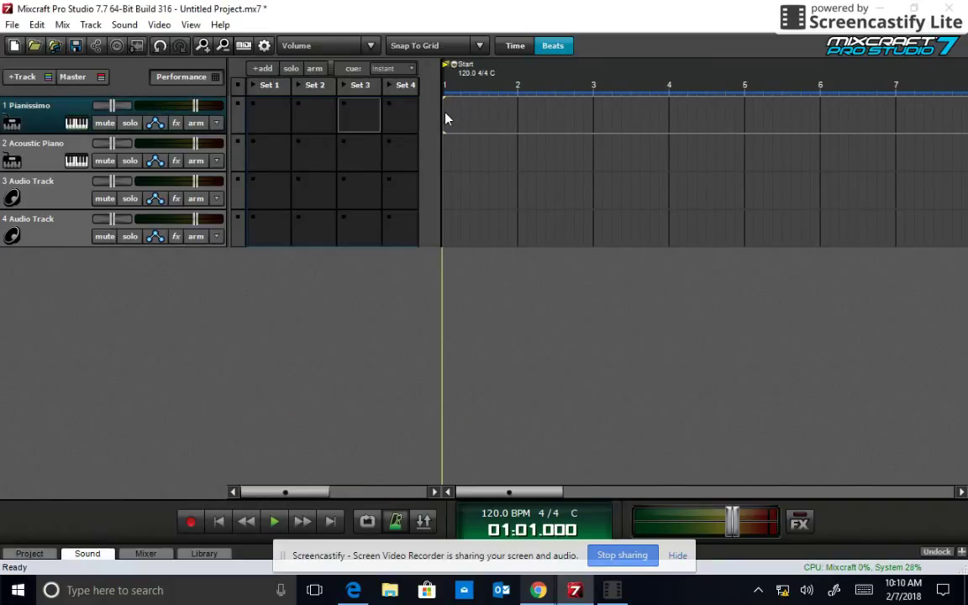
# - Create a one-bar MIDI clip at bar 1 on Pianissimo and open the Step Editor Notes Chooser
pyautogui.doubleClick(446, 119)
pyautogui.click(504, 108)
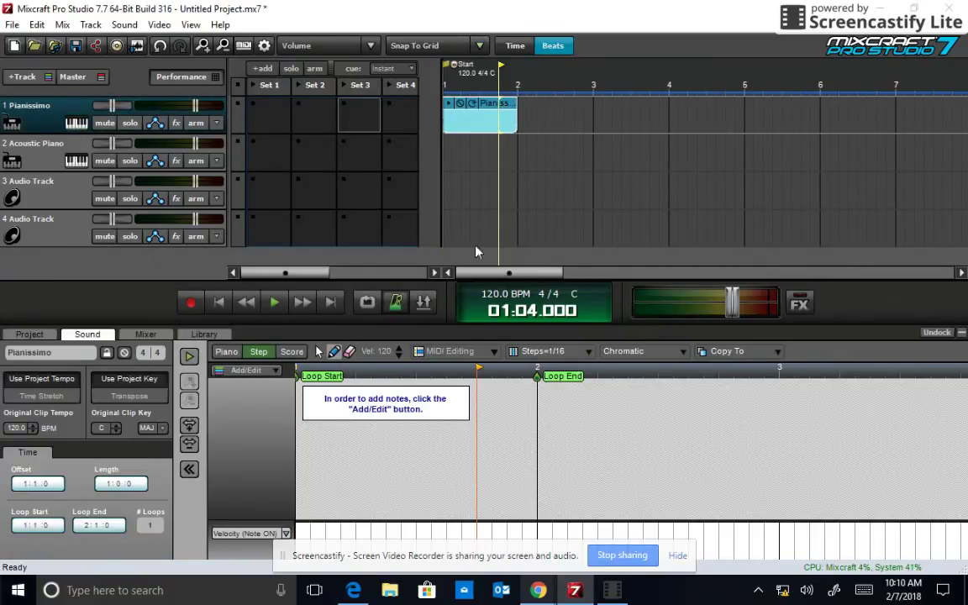
pyautogui.click(273, 373)
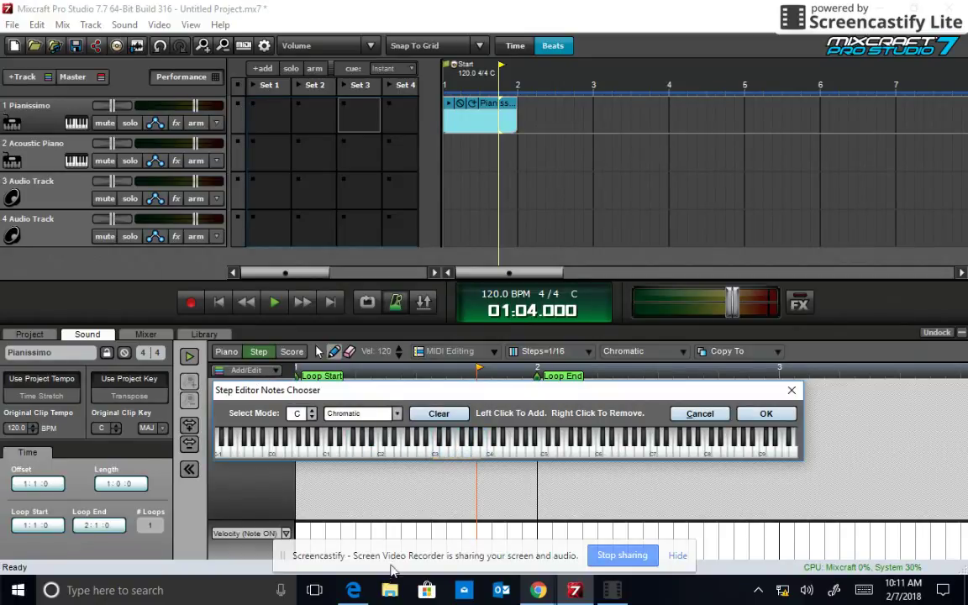
# - Check the Am chord's notes in Autochords, then return to Mixcraft's note chooser
pyautogui.click(357, 594)
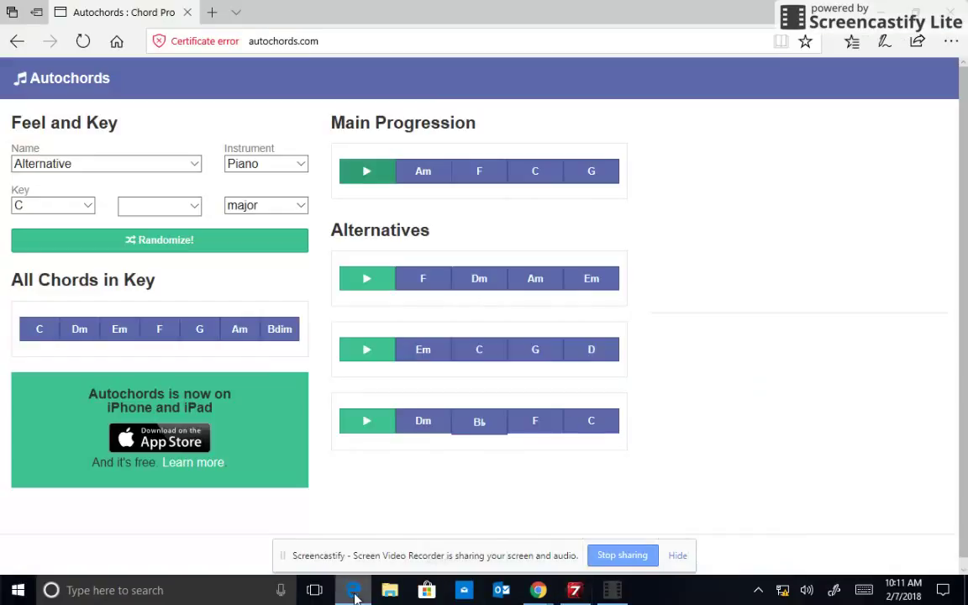
pyautogui.click(412, 174)
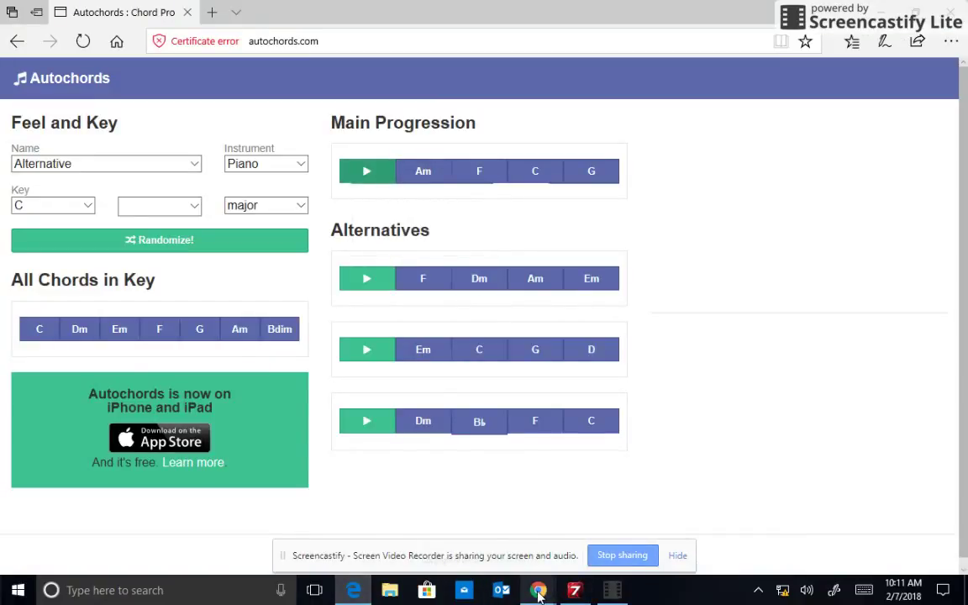
pyautogui.moveTo(539, 592)
pyautogui.click(575, 590)
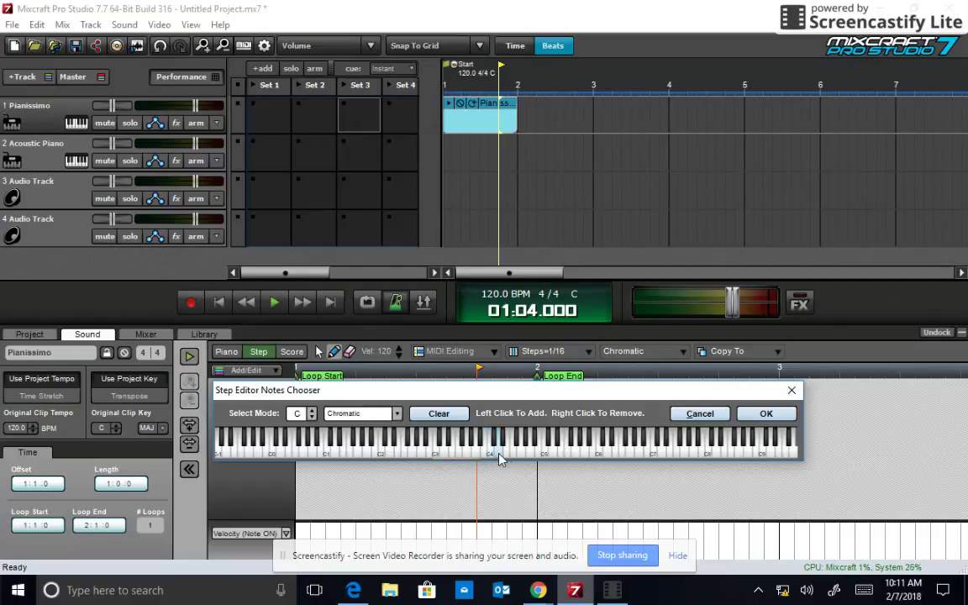
# - Pick A3, C4 and E4 on the chooser keyboard and confirm them as note rows
pyautogui.click(530, 455)
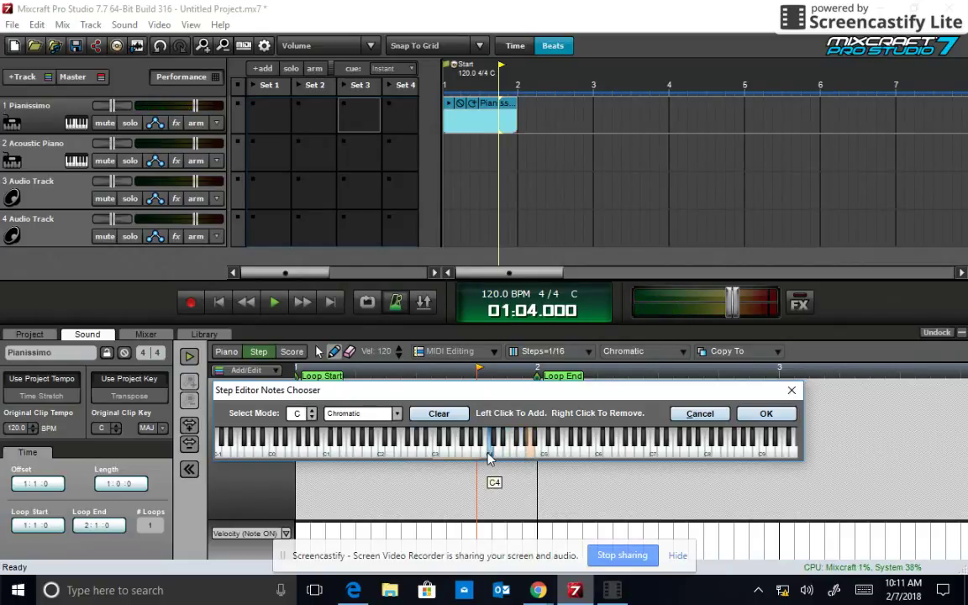
pyautogui.click(490, 456)
pyautogui.click(497, 457)
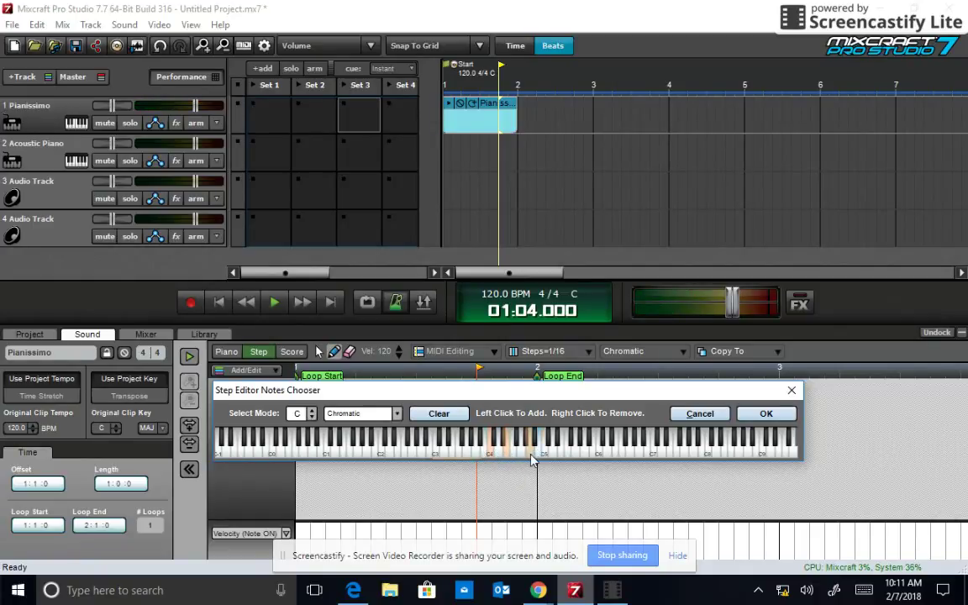
pyautogui.click(531, 456)
pyautogui.click(538, 454)
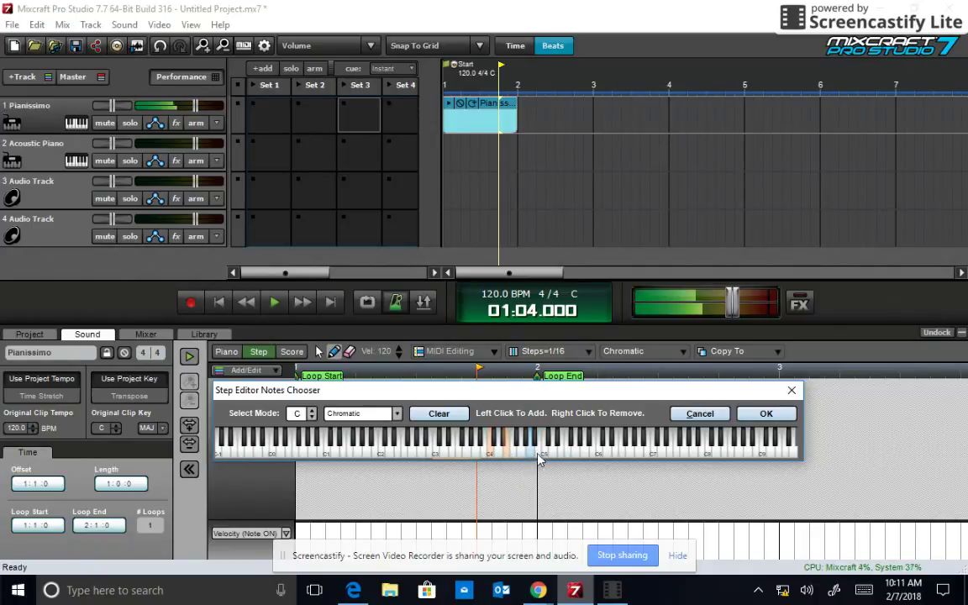
pyautogui.click(476, 458)
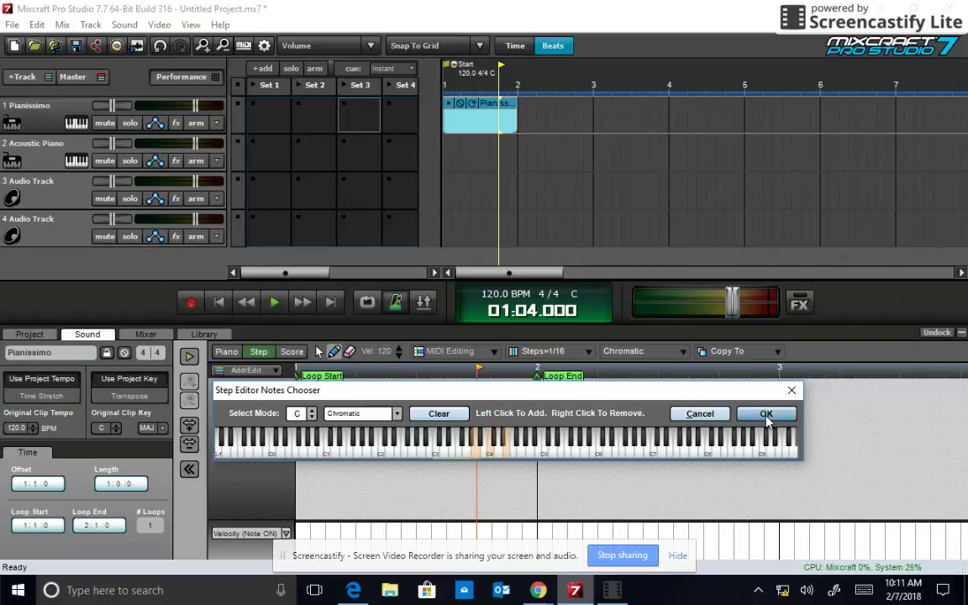
pyautogui.click(767, 415)
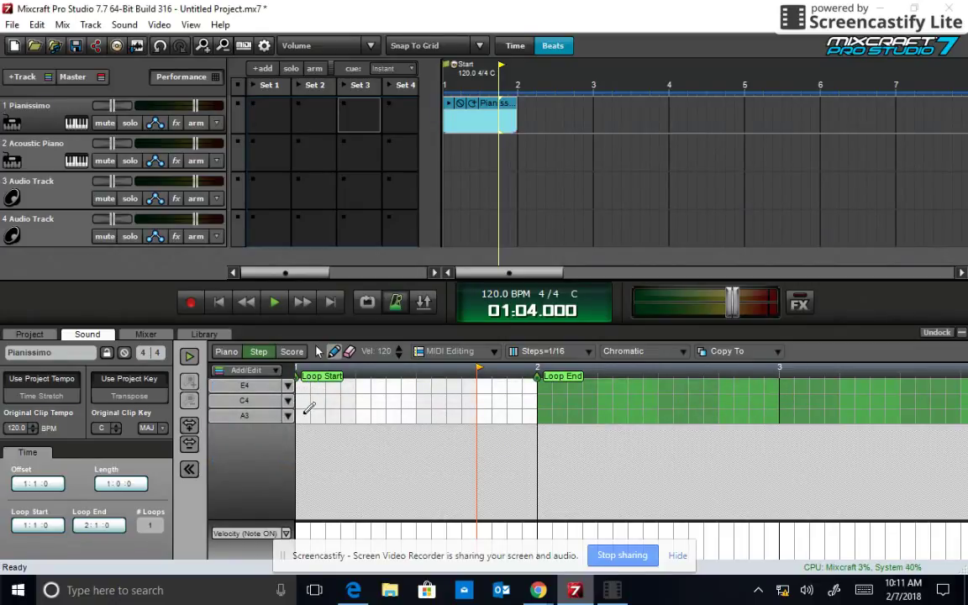
# - Enter A3, C4 and E4 on step 1, move the clip into track 1's Set 1 cell, and bring up Autochords
pyautogui.click(303, 415)
pyautogui.click(302, 400)
pyautogui.click(303, 385)
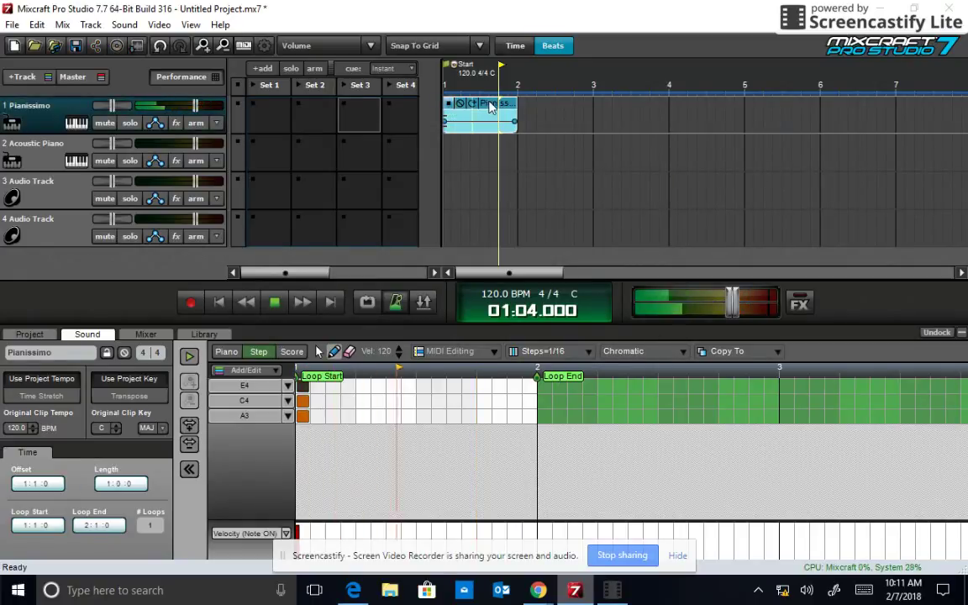
pyautogui.moveTo(453, 108); pyautogui.dragTo(483, 108)
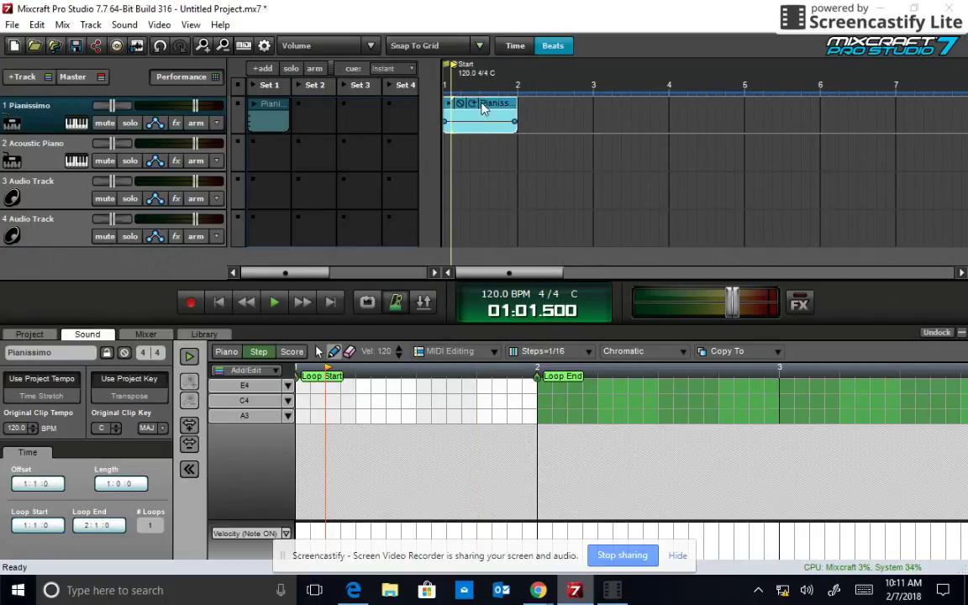
pyautogui.click(353, 590)
pyautogui.moveTo(480, 173)
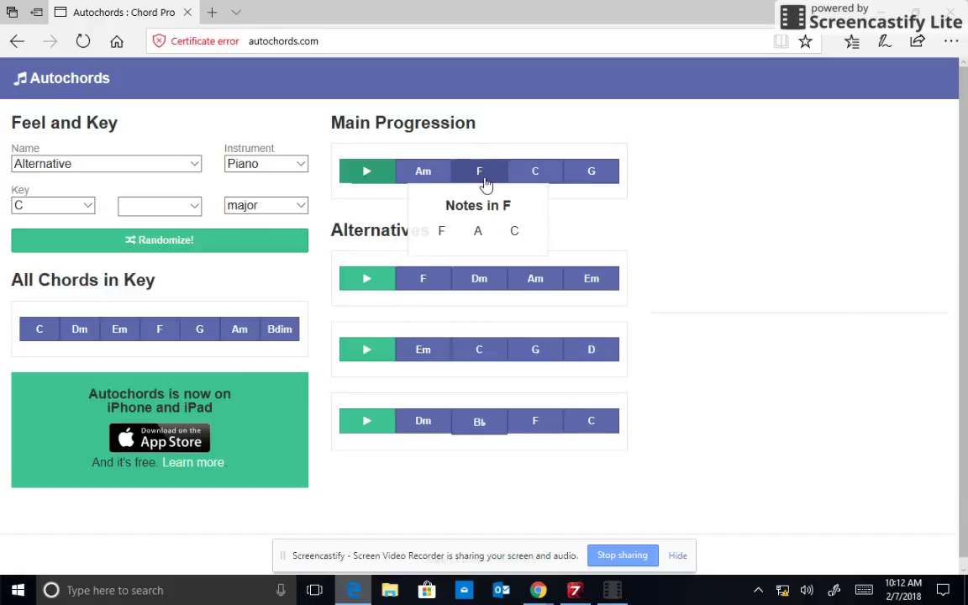
# - Back in Mixcraft, replace the note rows A3, C4, E4 with F4, A4 and C5
pyautogui.moveTo(538, 588)
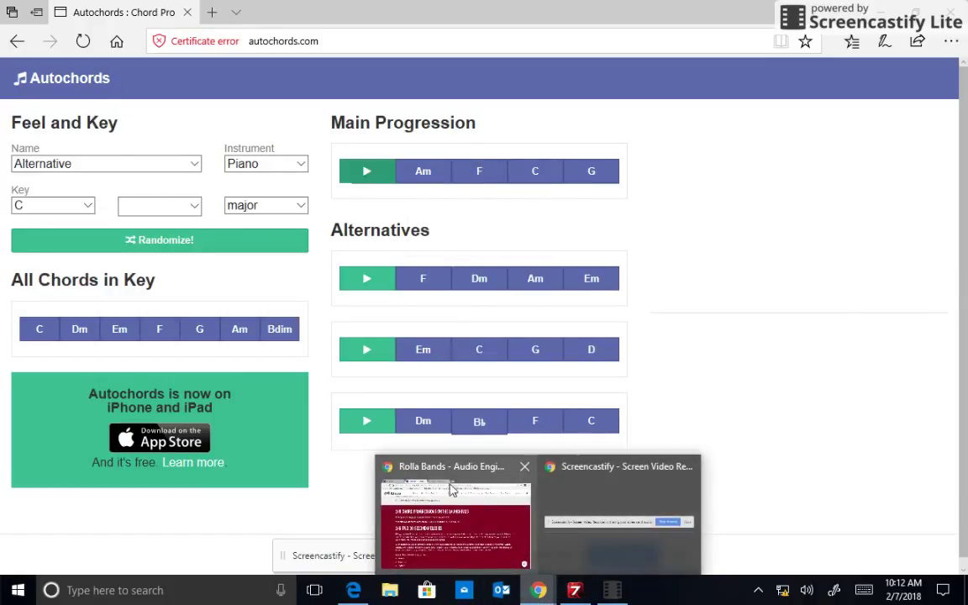
pyautogui.click(584, 591)
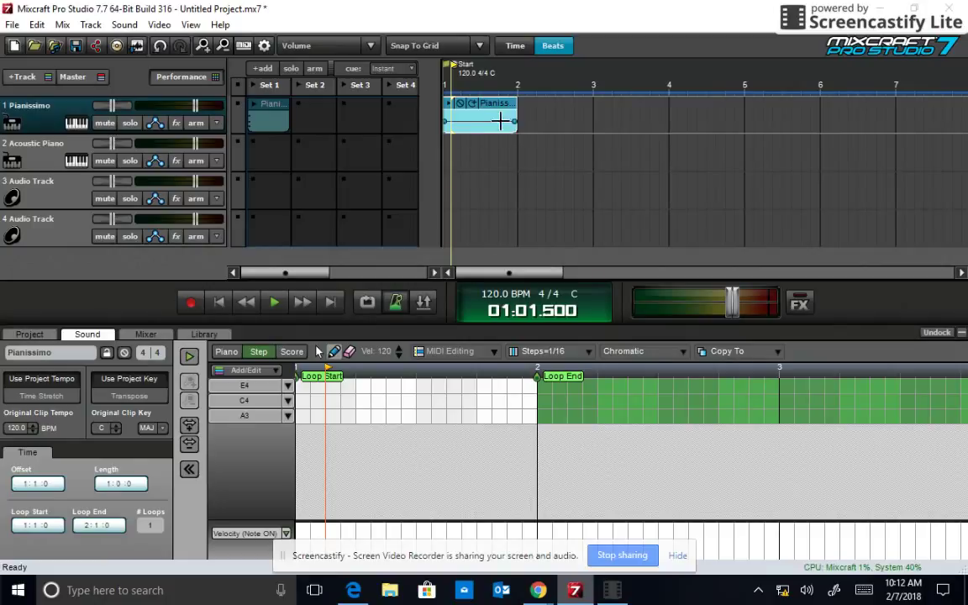
pyautogui.click(268, 373)
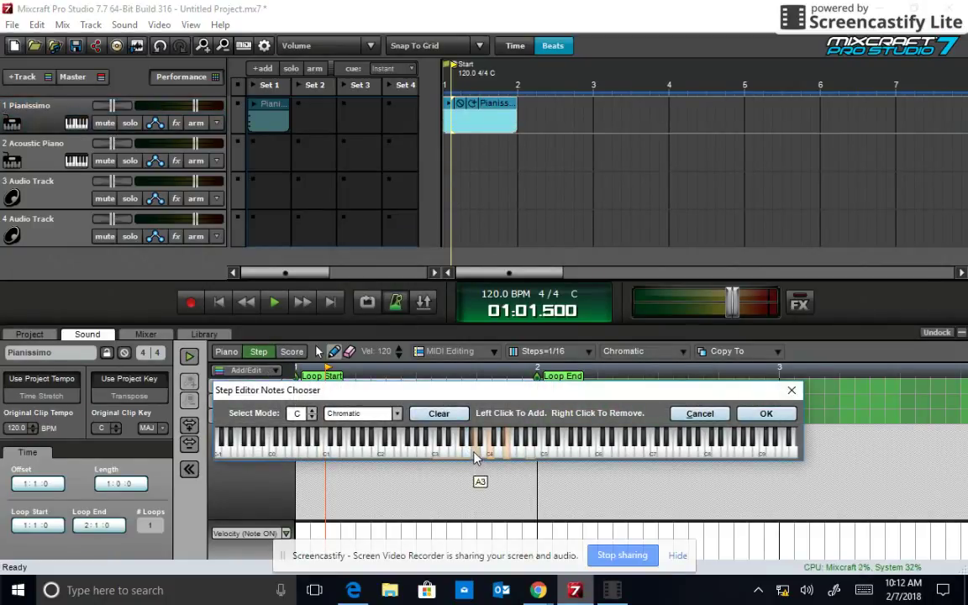
pyautogui.rightClick(474, 454)
pyautogui.rightClick(491, 445)
pyautogui.rightClick(504, 450)
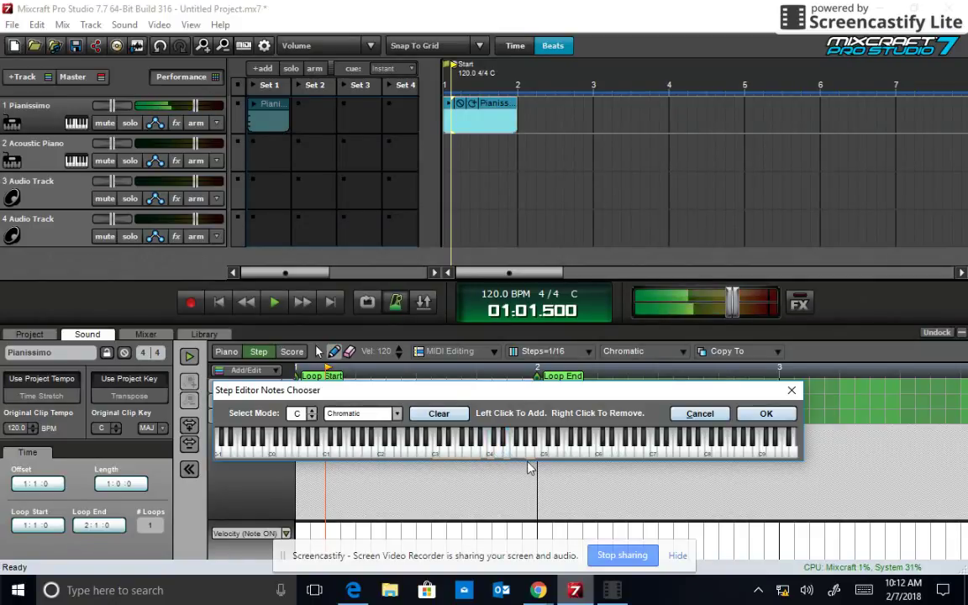
pyautogui.click(513, 452)
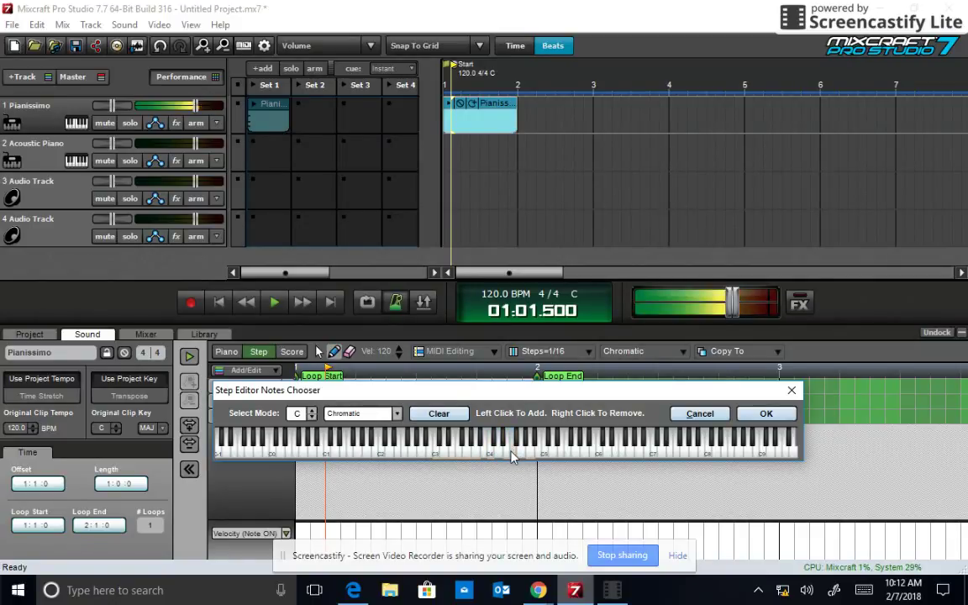
pyautogui.click(528, 452)
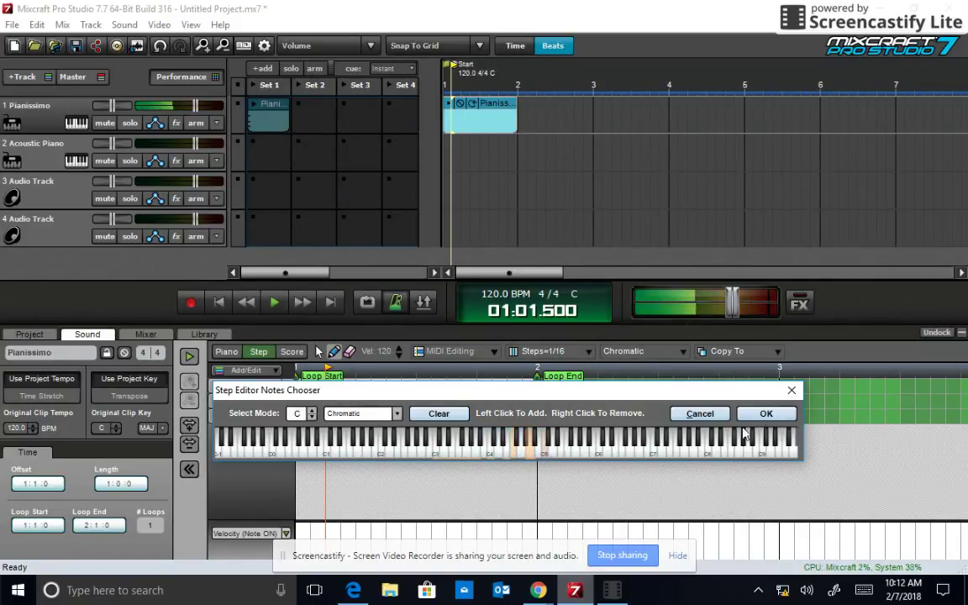
pyautogui.click(766, 414)
# - Enter the F chord on step 1, preview it, drag it into Set 2, and reopen Autochords
pyautogui.click(303, 415)
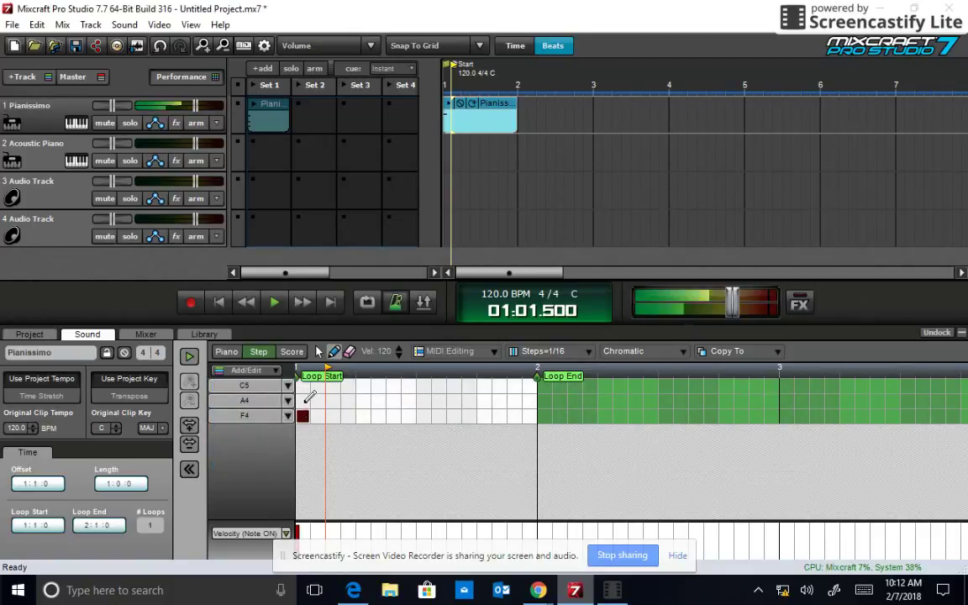
pyautogui.click(303, 400)
pyautogui.click(303, 385)
pyautogui.click(486, 101)
pyautogui.press('space')
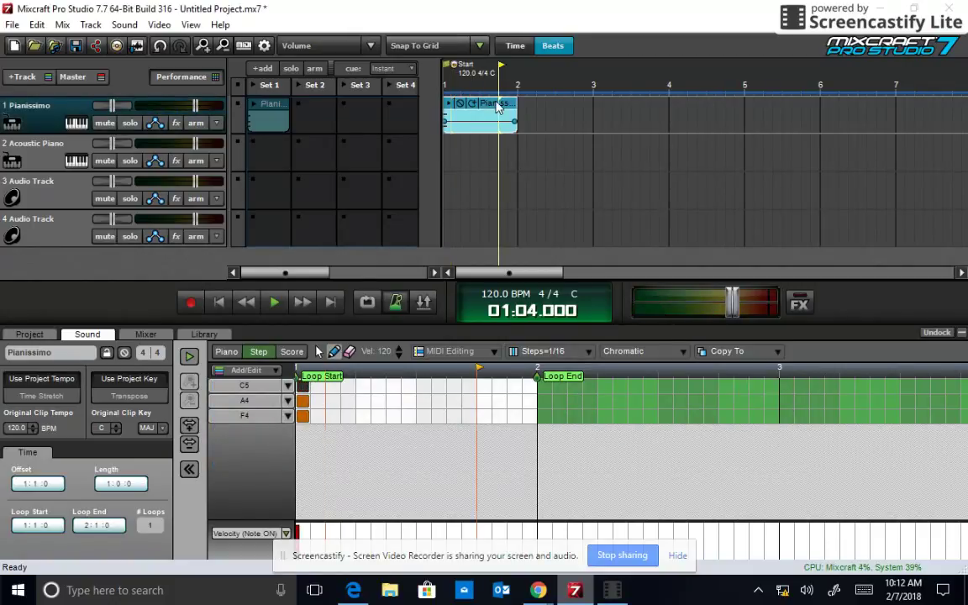
pyautogui.moveTo(447, 112); pyautogui.dragTo(313, 113)
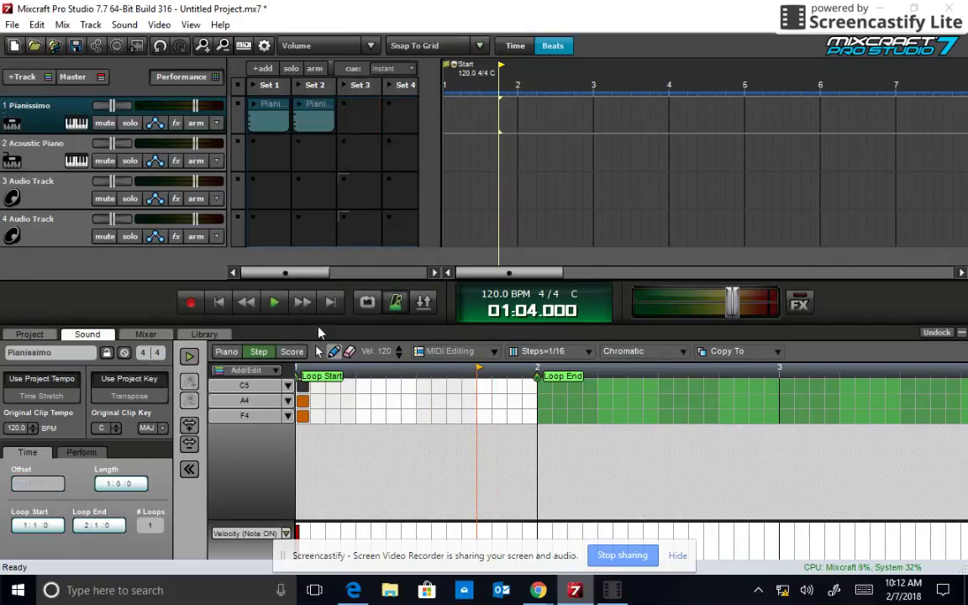
pyautogui.click(354, 591)
pyautogui.moveTo(533, 177)
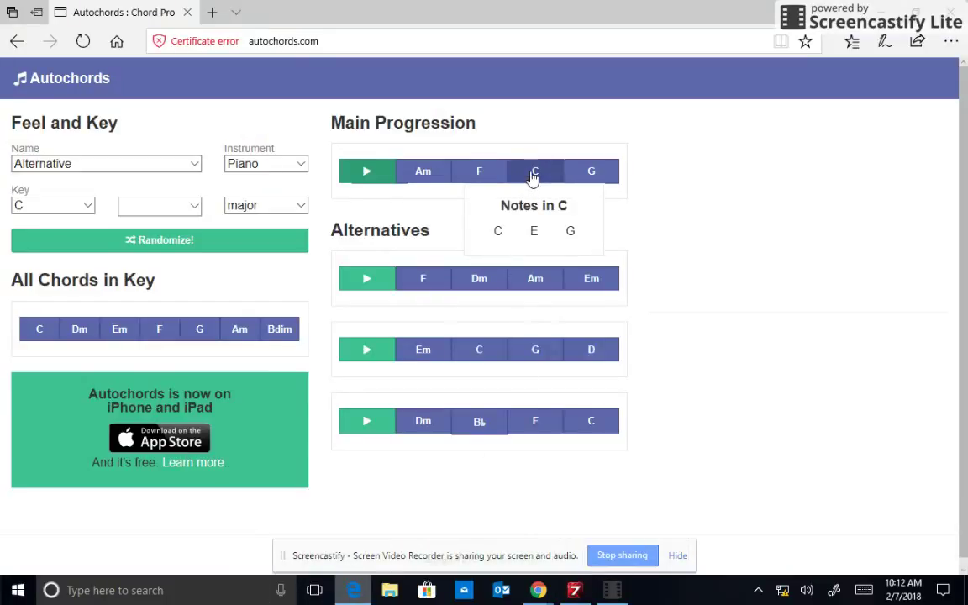
# - Return to Mixcraft and double-click bar 1 of track 1 to create a new empty one-bar clip
pyautogui.click(575, 591)
pyautogui.doubleClick(457, 120)
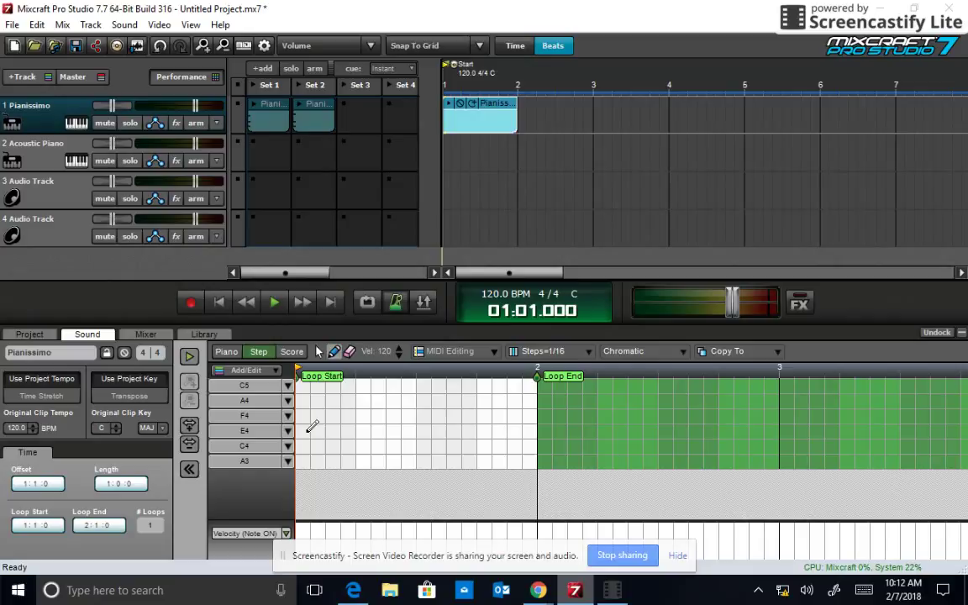
# - Set note rows from G4 down to A3, enter C4, E4 and G4 on step 1, and drag the clip into Set 3
pyautogui.click(263, 369)
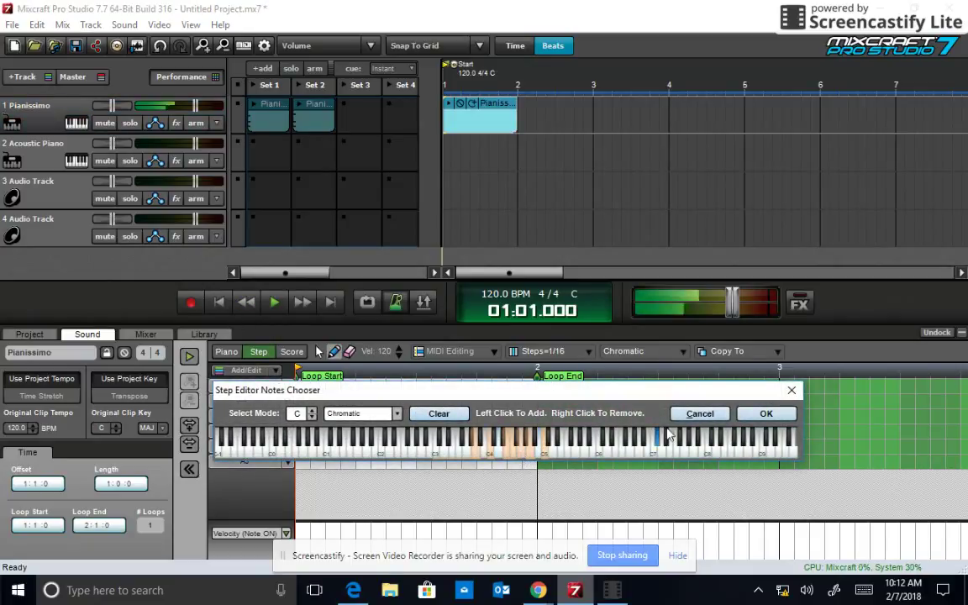
pyautogui.click(765, 413)
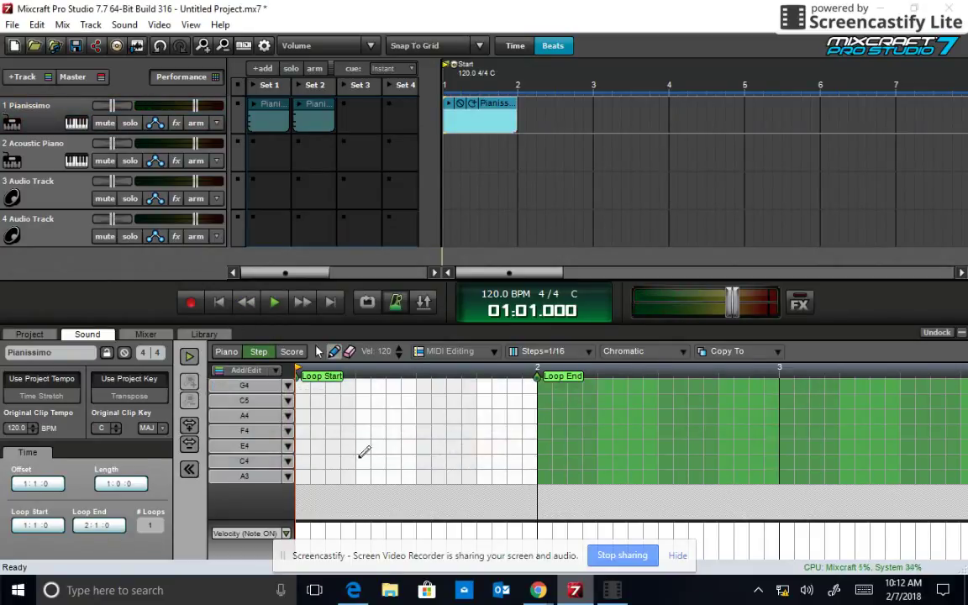
pyautogui.click(302, 460)
pyautogui.click(302, 445)
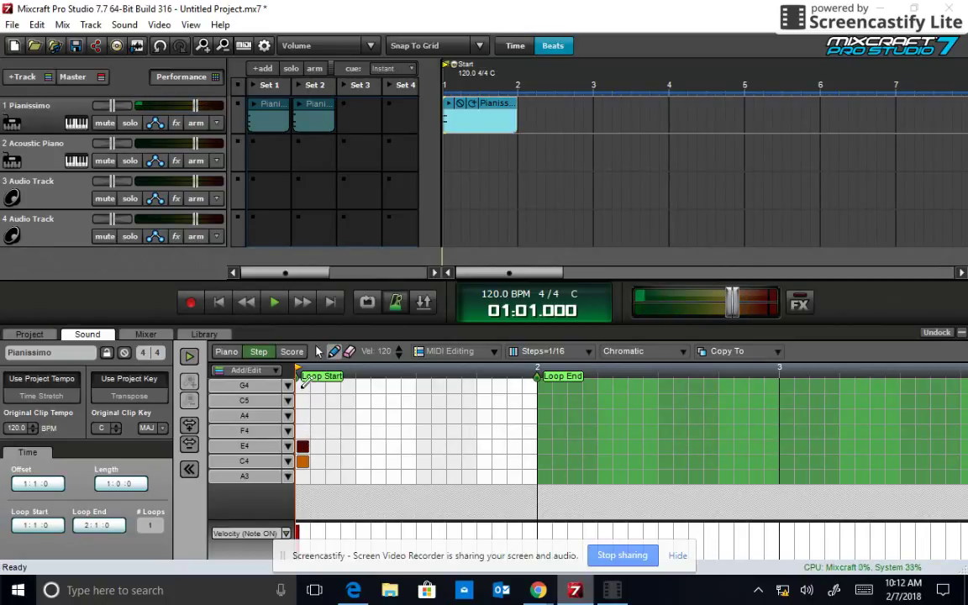
pyautogui.click(303, 385)
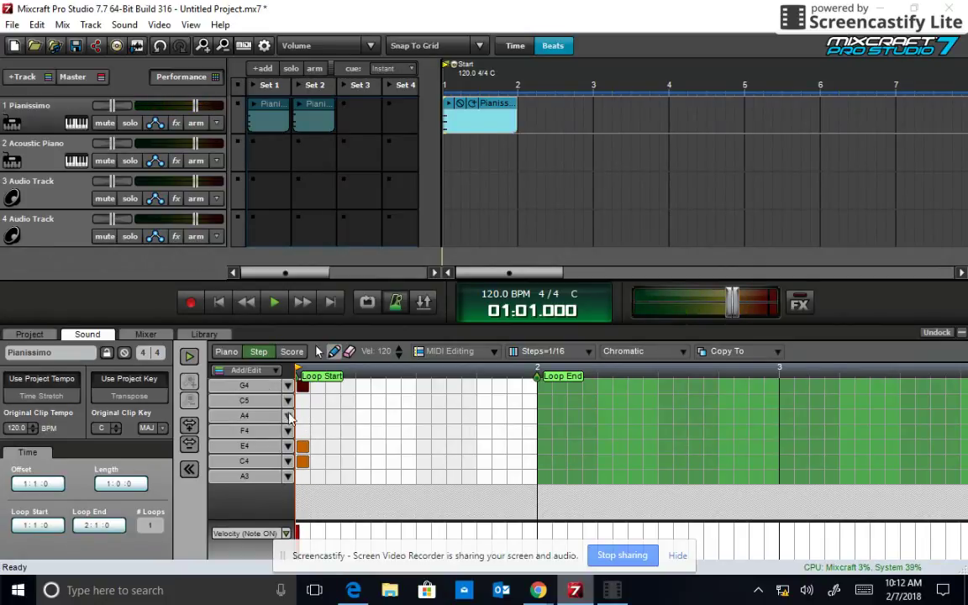
pyautogui.moveTo(492, 103); pyautogui.dragTo(367, 107)
# - Look up the notes of the G chord in the Autochords Main Progression in Edge
pyautogui.click(353, 589)
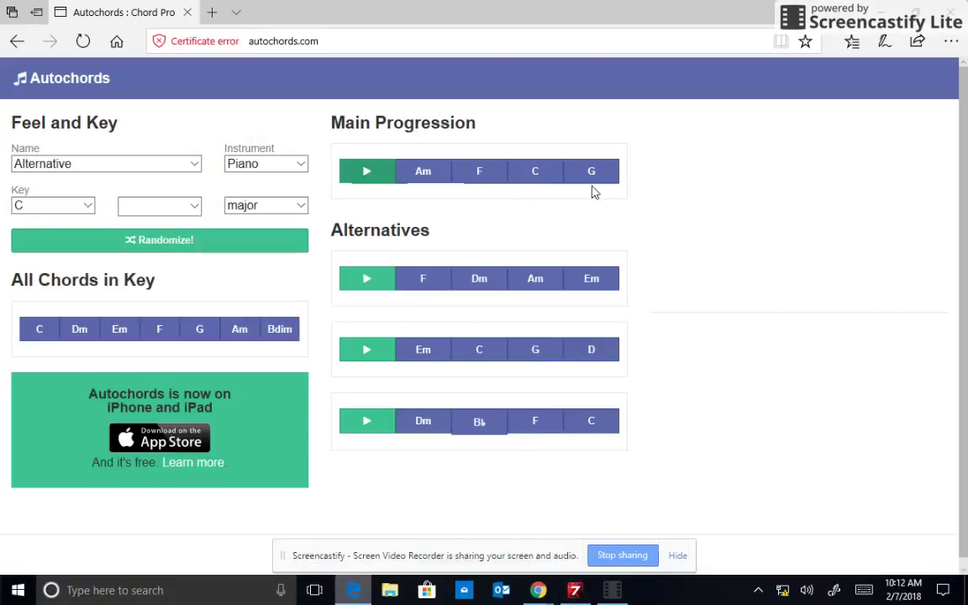
pyautogui.click(592, 174)
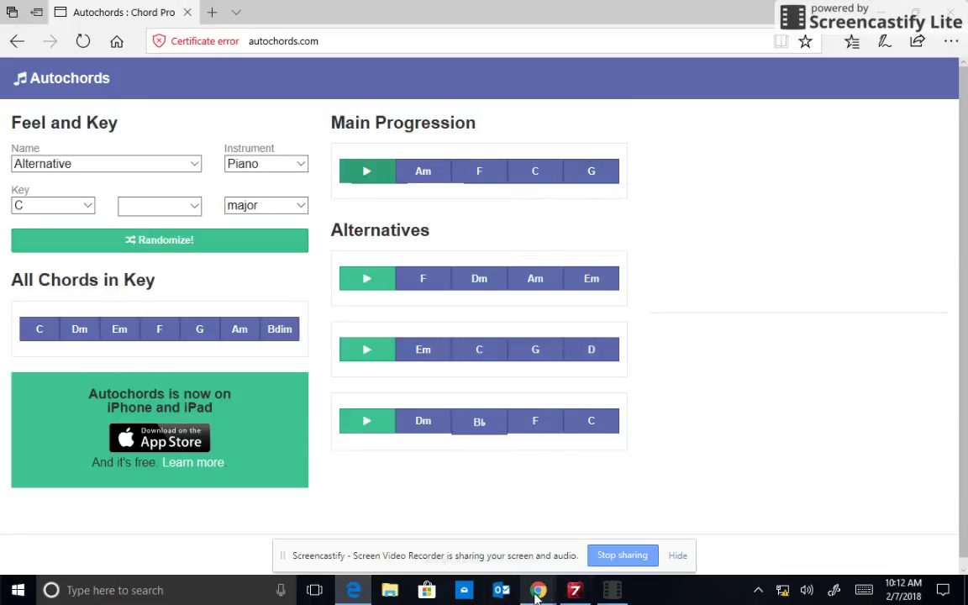
# - Back in Mixcraft, create a new empty clip at bar 1 of track 1
pyautogui.click(575, 590)
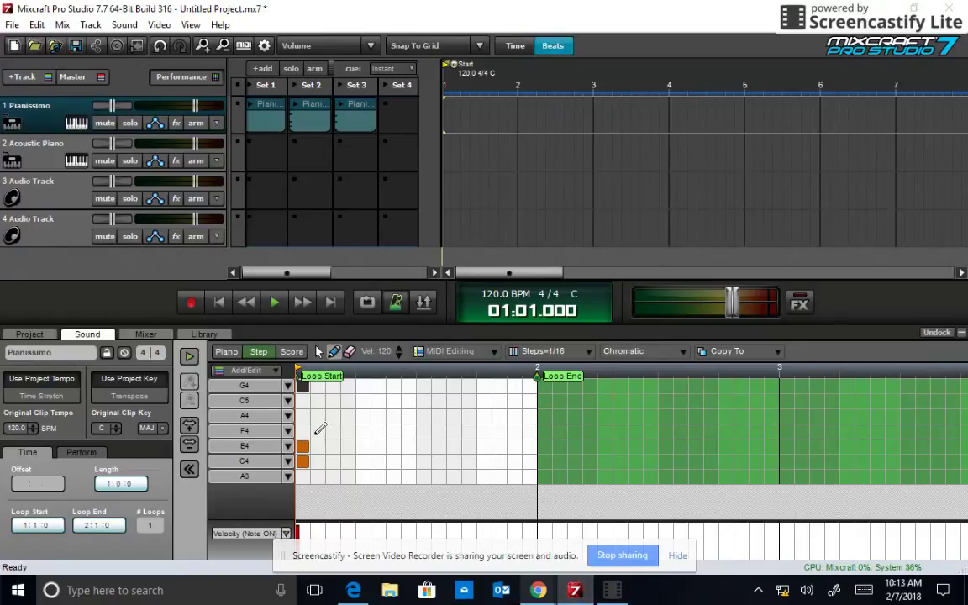
pyautogui.click(251, 370)
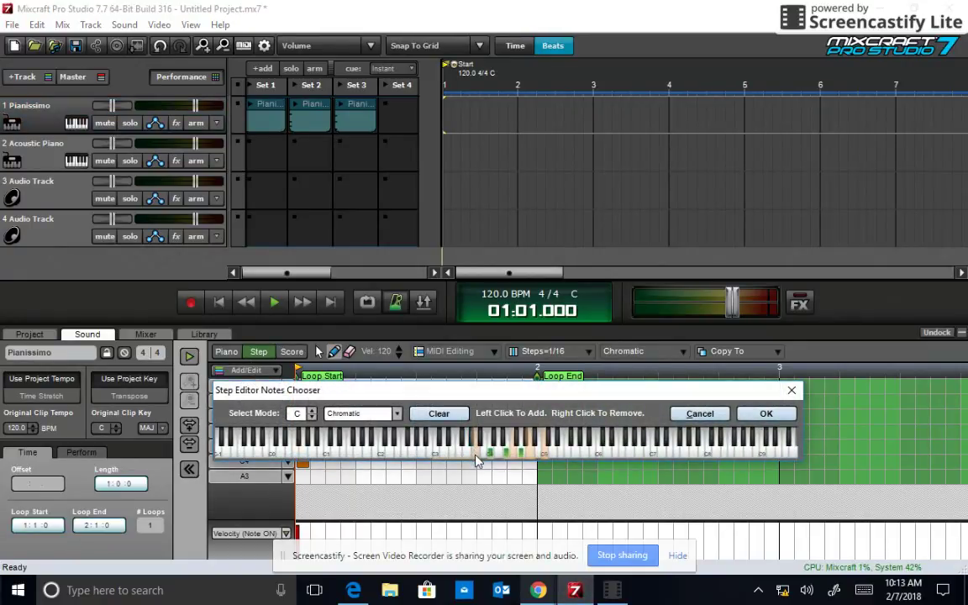
pyautogui.click(765, 412)
pyautogui.doubleClick(460, 113)
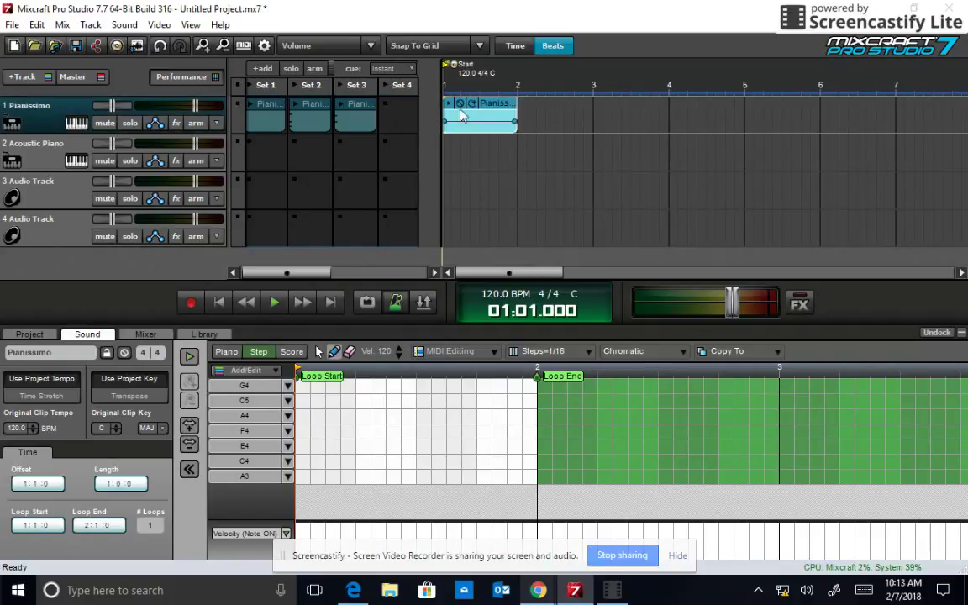
# - In the Notes Chooser, clear the old chord keys and choose G4, B4 and D5
pyautogui.click(269, 370)
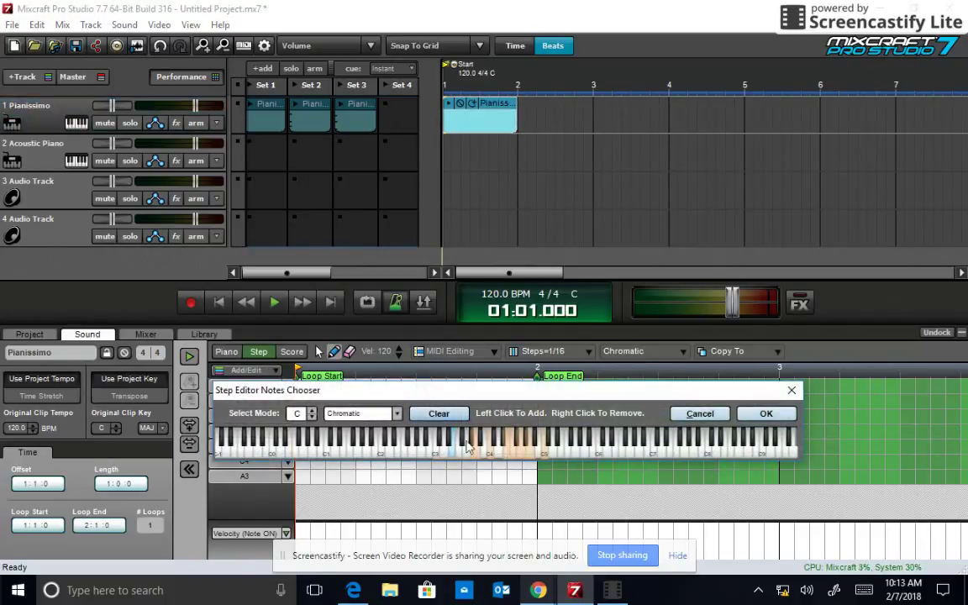
pyautogui.rightClick(489, 454)
pyautogui.rightClick(496, 454)
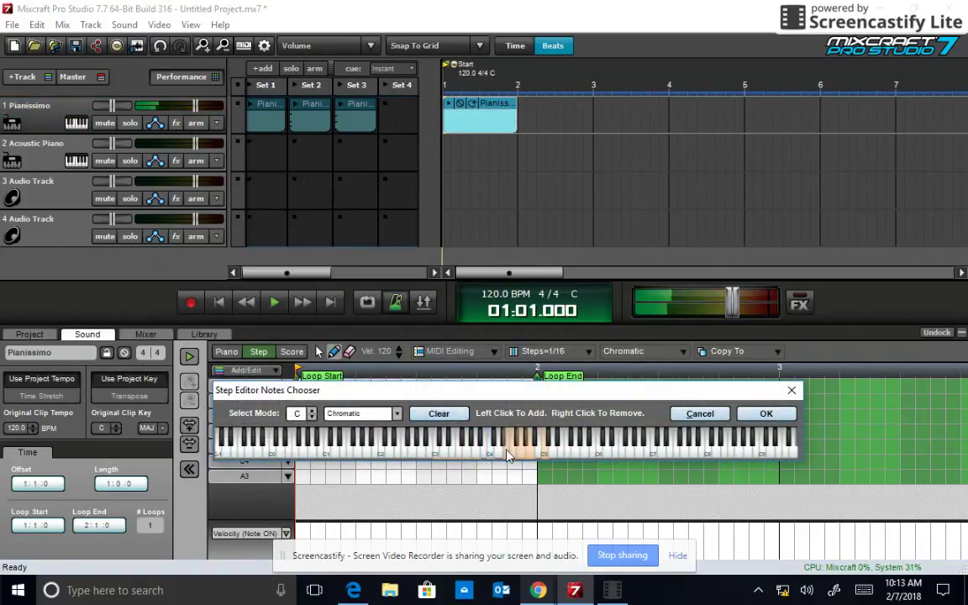
pyautogui.rightClick(504, 454)
pyautogui.rightClick(512, 456)
pyautogui.rightClick(519, 453)
pyautogui.rightClick(531, 454)
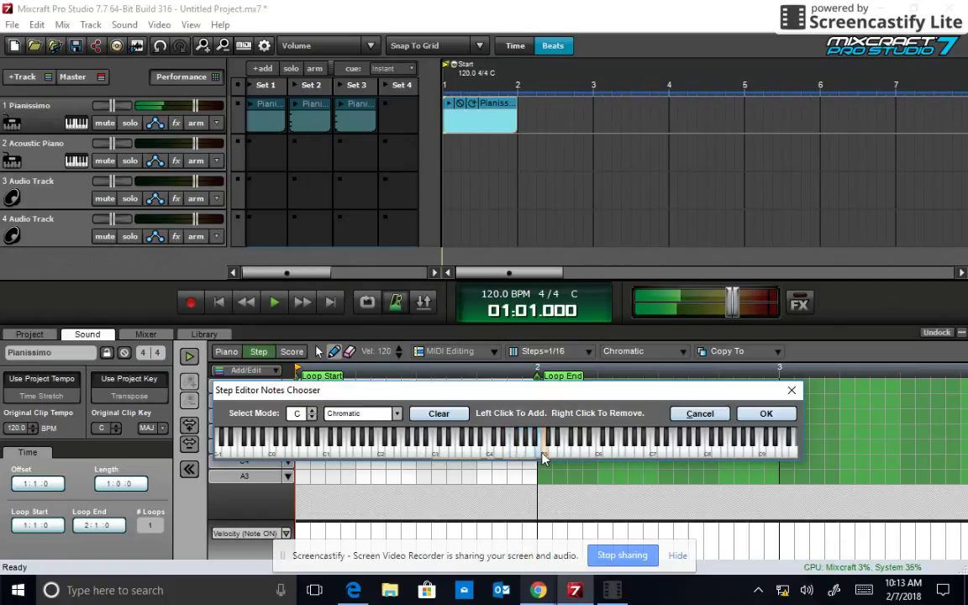
pyautogui.rightClick(542, 454)
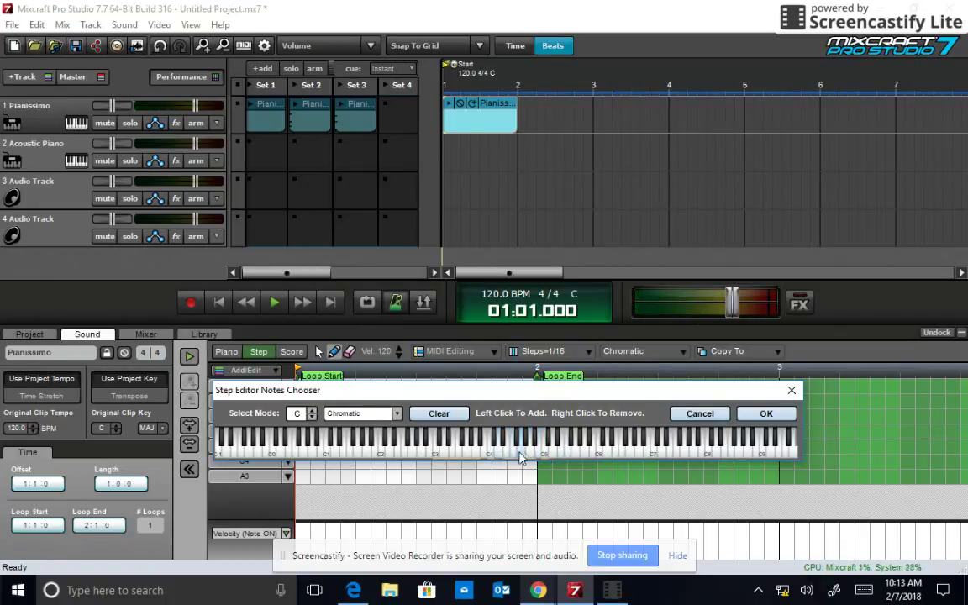
pyautogui.click(519, 454)
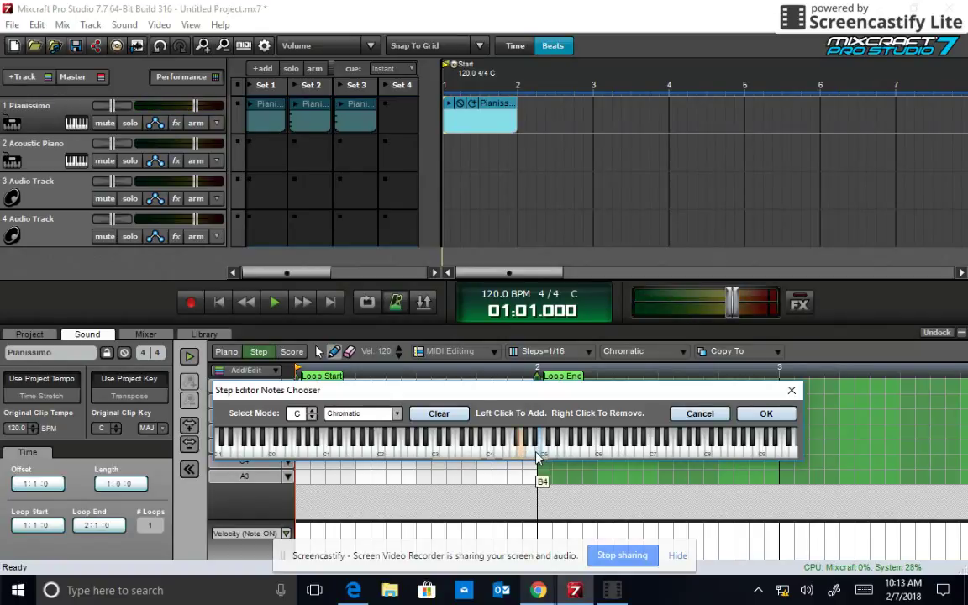
pyautogui.click(538, 454)
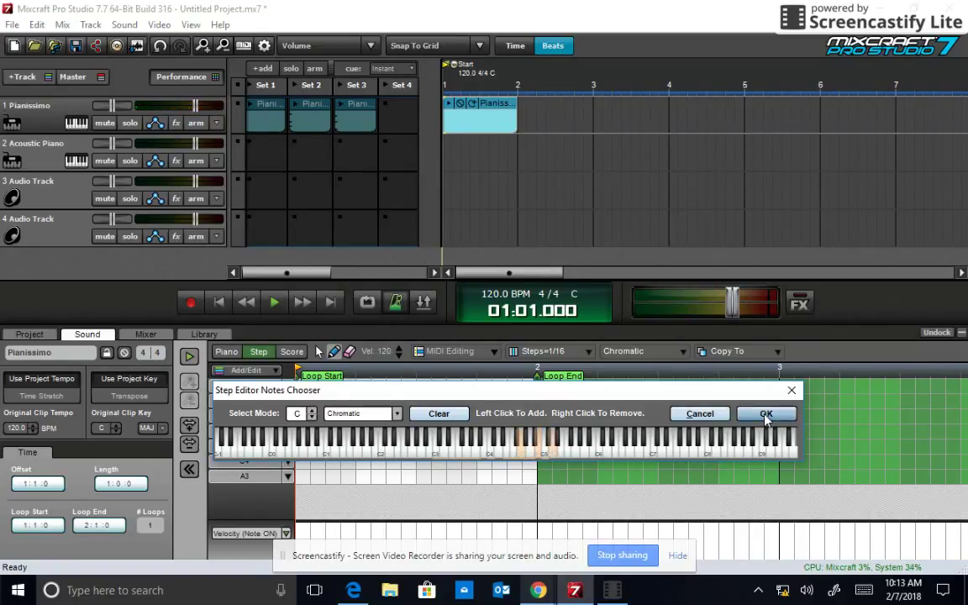
pyautogui.click(767, 415)
# - Enter G4, B4 and D5 on step 1 and move the clip into the Set 4 cell
pyautogui.click(302, 415)
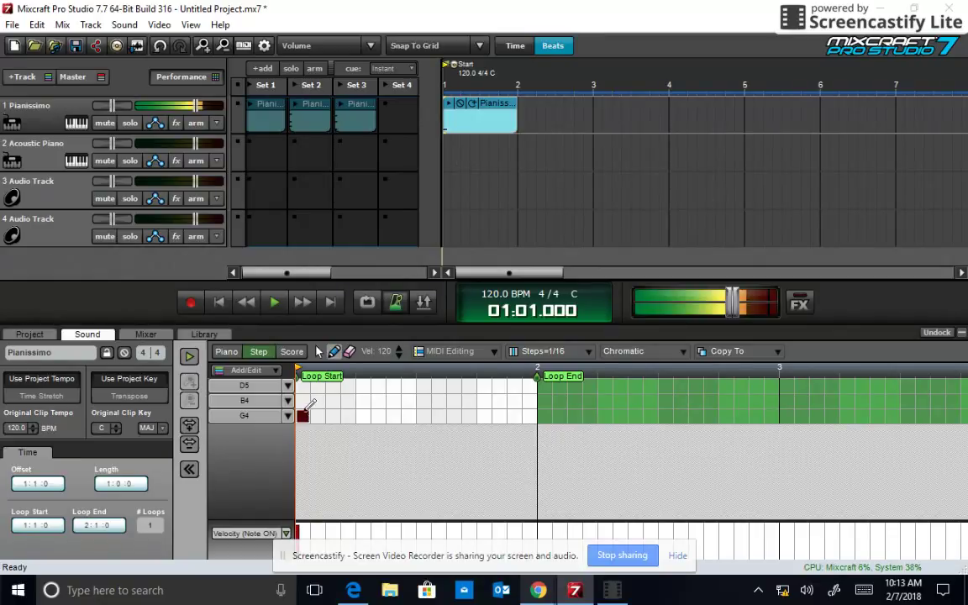
pyautogui.click(302, 400)
pyautogui.click(303, 385)
pyautogui.moveTo(494, 103); pyautogui.dragTo(397, 110)
pyautogui.hscroll(-1, 290, 243)
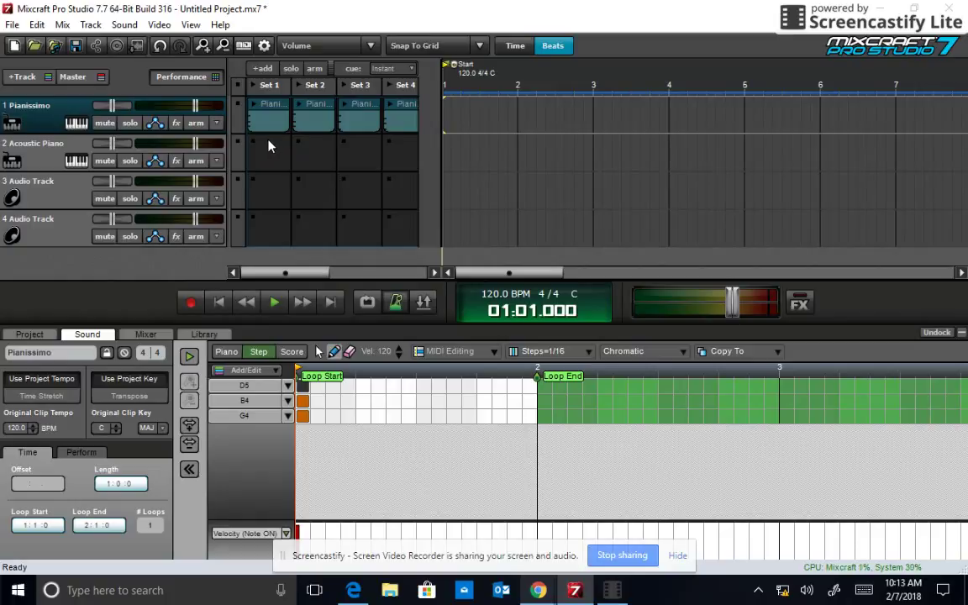
# - Play and stop the Set 1 chord clip to audition it
pyautogui.click(314, 151)
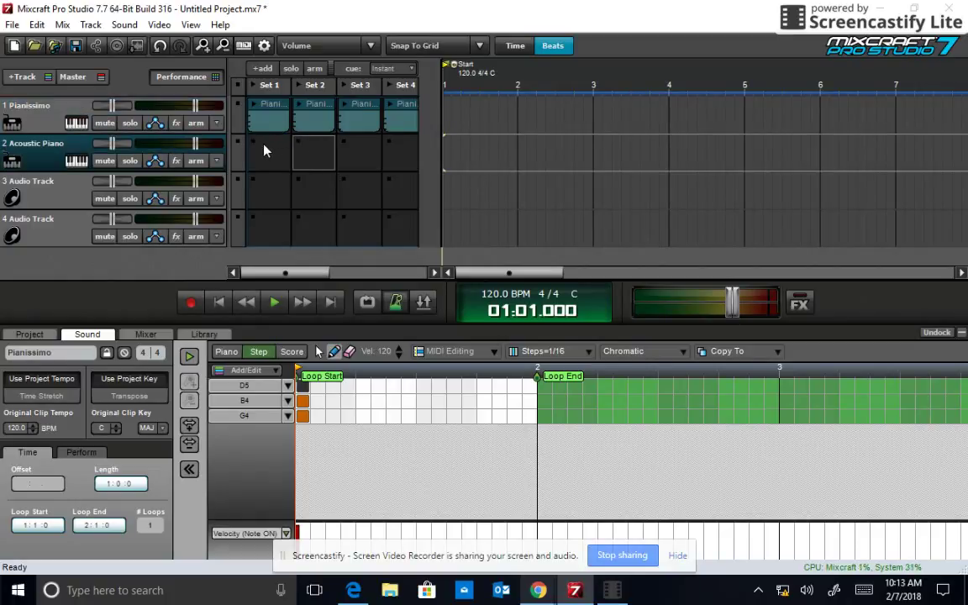
pyautogui.click(262, 150)
pyautogui.press('space')
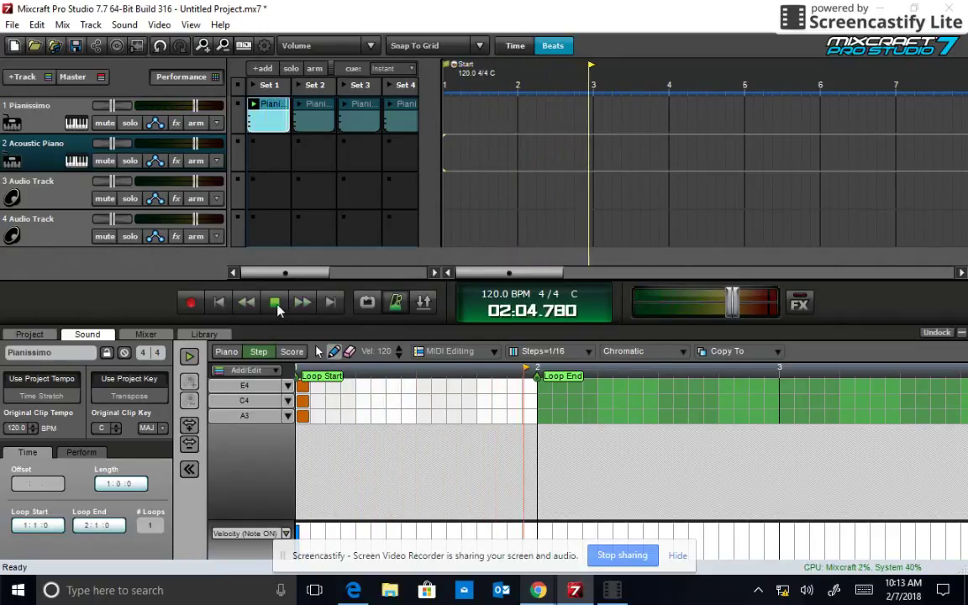
pyautogui.press('space')
# - Set the trigger mode of the Set 1–4 chord clips to One Shot
pyautogui.moveTo(241, 139); pyautogui.dragTo(402, 119)
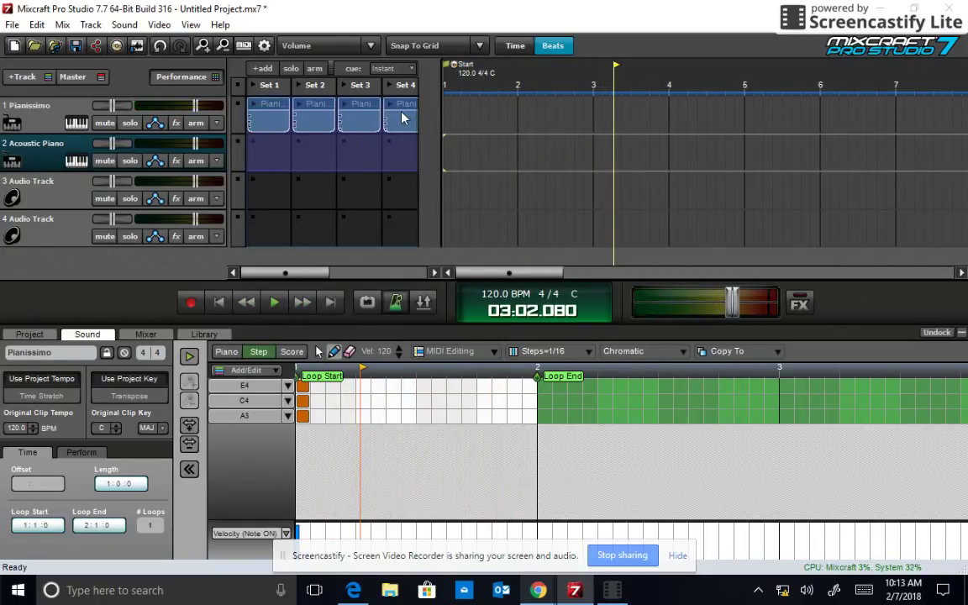
pyautogui.rightClick(400, 118)
pyautogui.moveTo(420, 194)
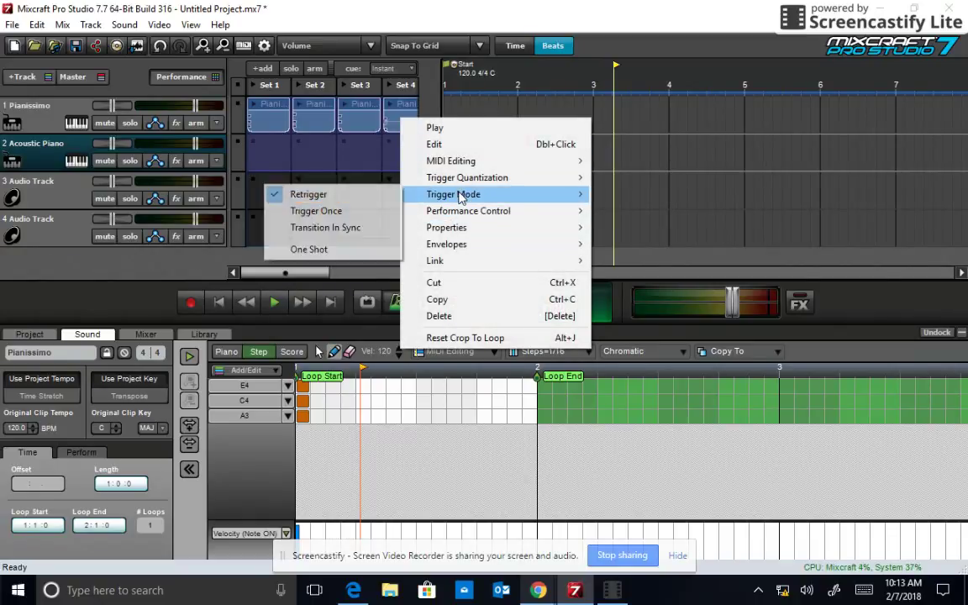
pyautogui.click(323, 251)
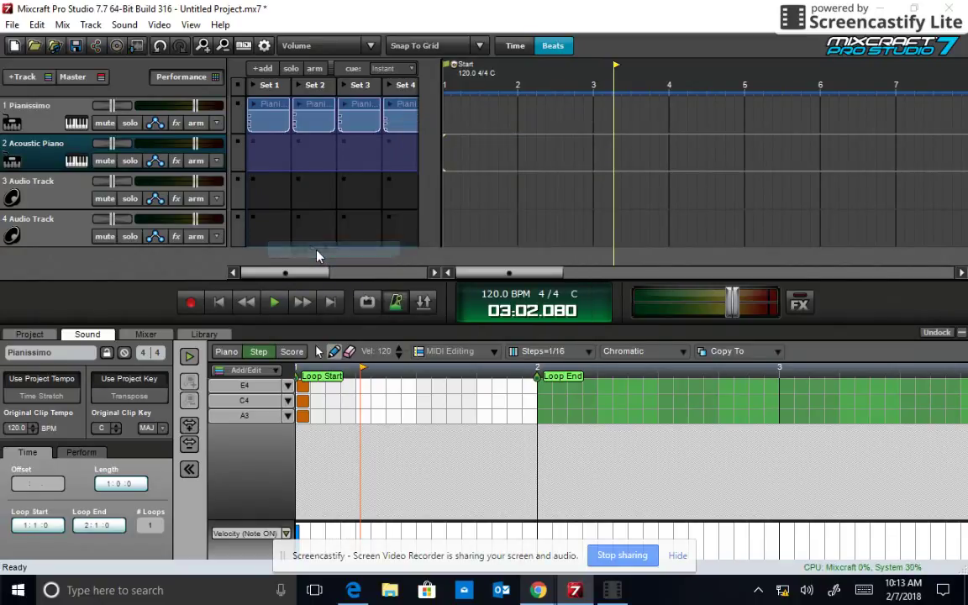
pyautogui.click(320, 200)
pyautogui.click(310, 153)
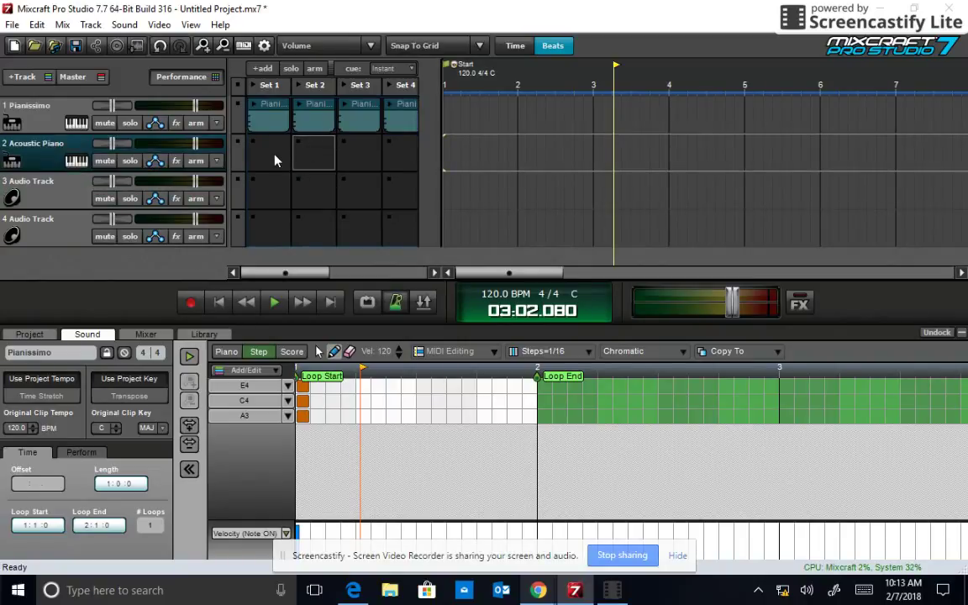
# - Play the chord clips, stop, rewind to 01:01.000 and arm the clip launcher for recording
pyautogui.press('space')
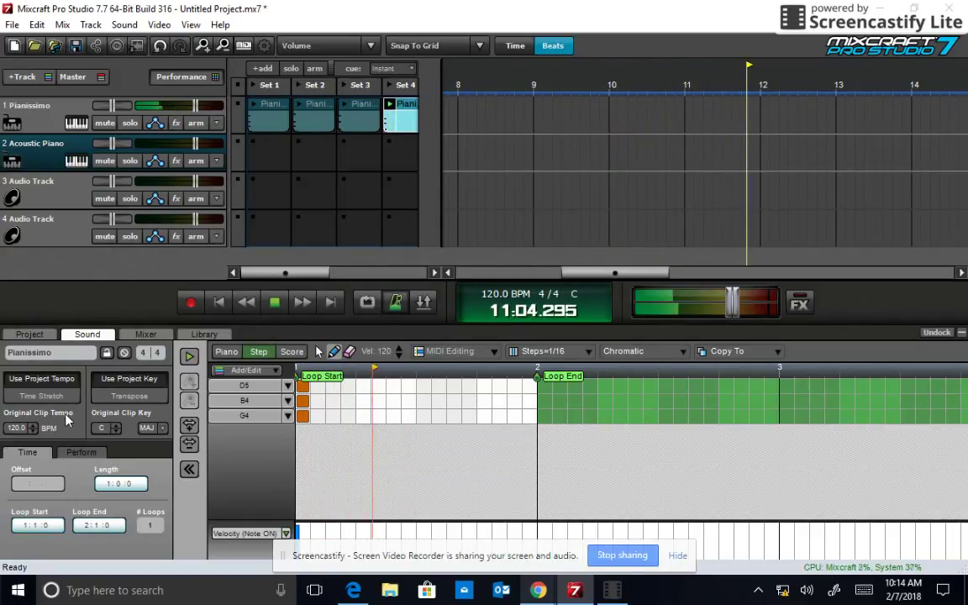
pyautogui.click(275, 303)
pyautogui.click(221, 303)
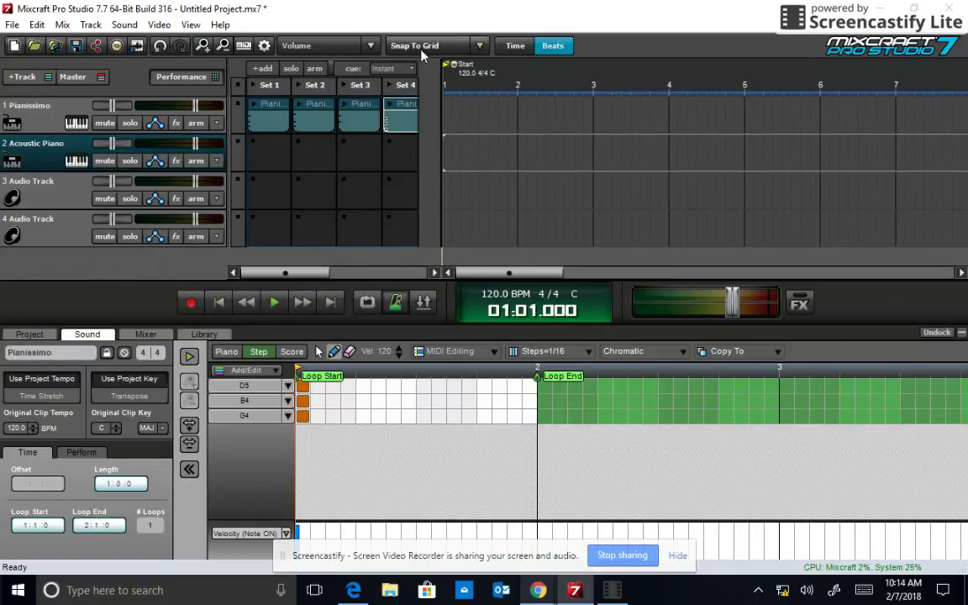
pyautogui.click(315, 70)
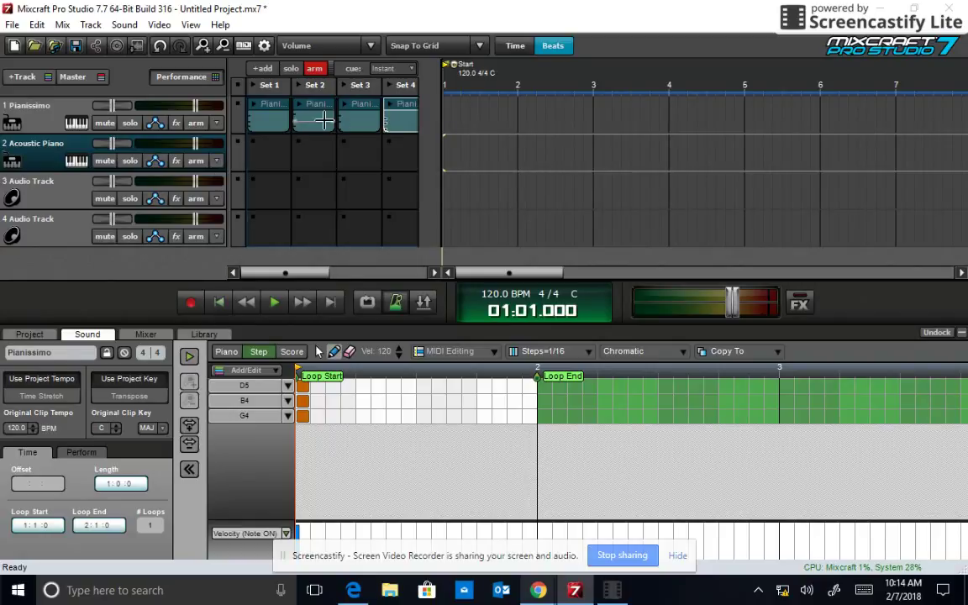
# - Record the Am–F–C–G clip performance onto the Pianissimo track through bar 10
pyautogui.click(191, 304)
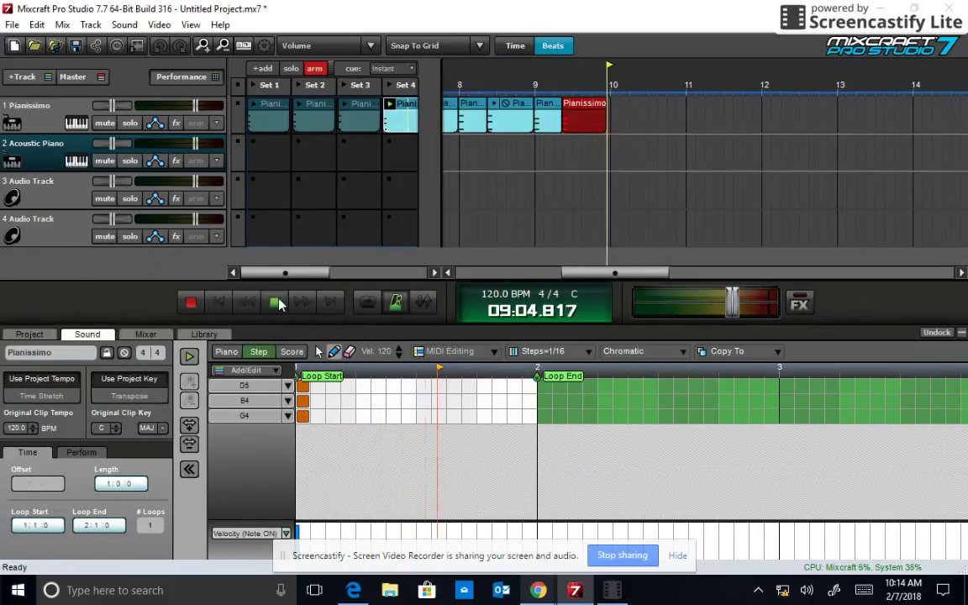
pyautogui.press('space')
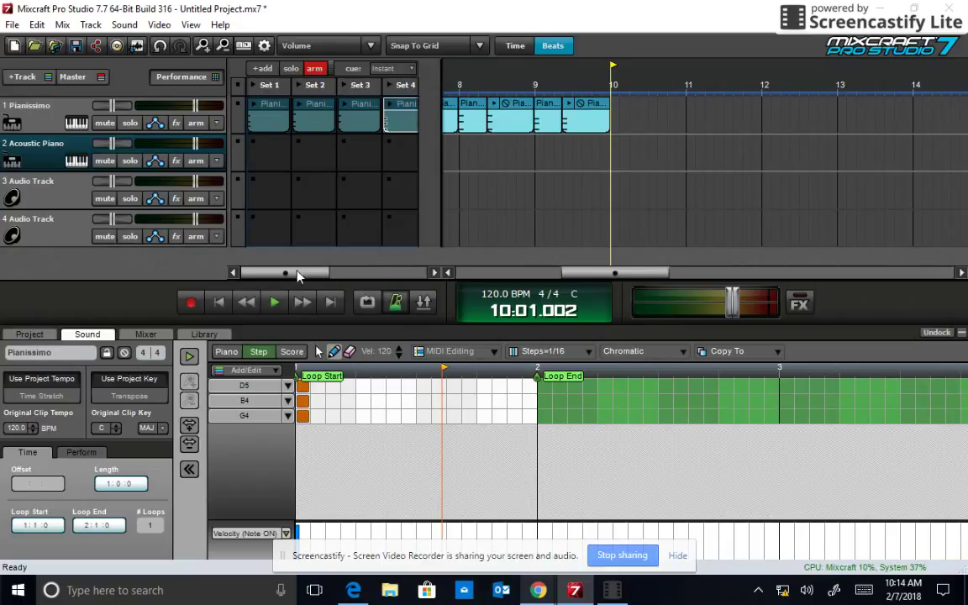
# - Select all the recorded Pianissimo chord clips and merge them into one clip
pyautogui.moveTo(636, 272); pyautogui.dragTo(531, 270)
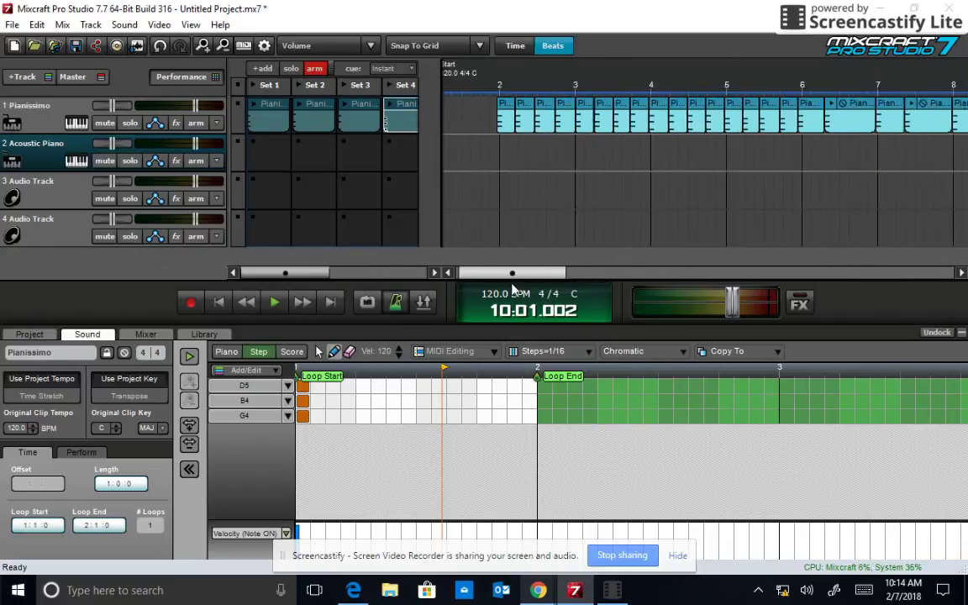
pyautogui.moveTo(494, 118); pyautogui.dragTo(516, 124)
pyautogui.rightClick(567, 107)
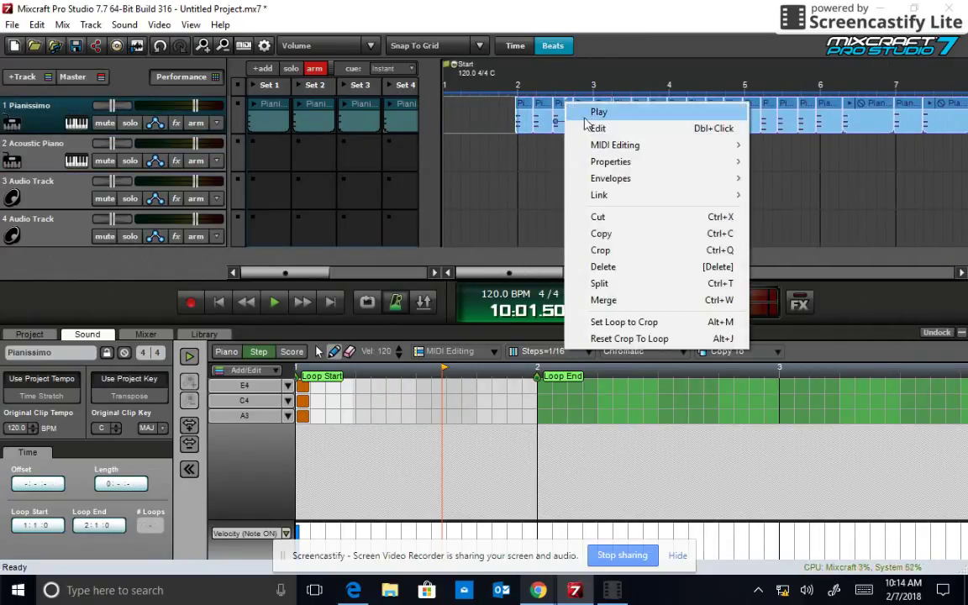
pyautogui.click(631, 302)
# - Quantize all notes in the merged clip to 1/8 notes at 100% strength
pyautogui.scroll(-3, 410, 470)
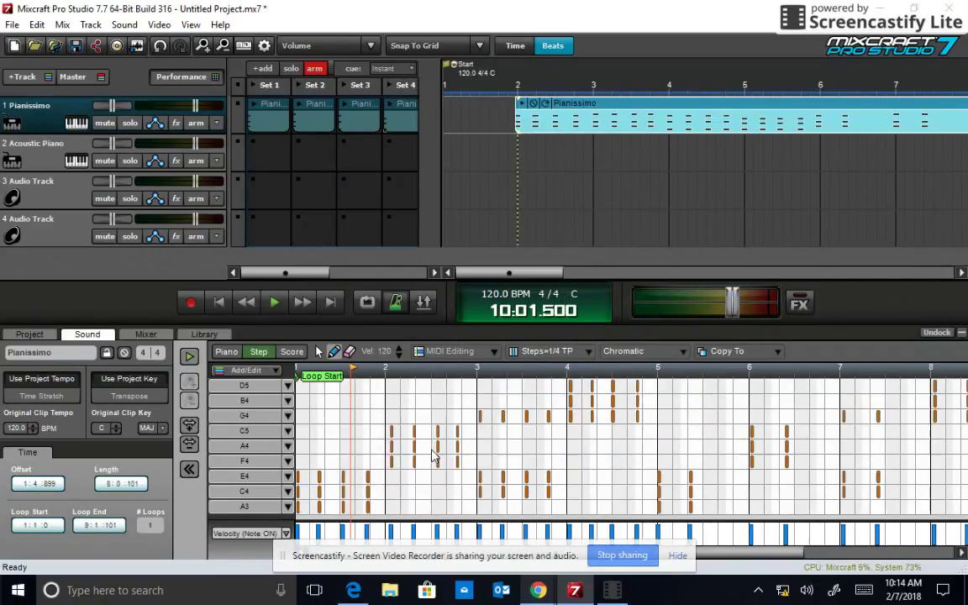
pyautogui.scroll(1, 507, 434)
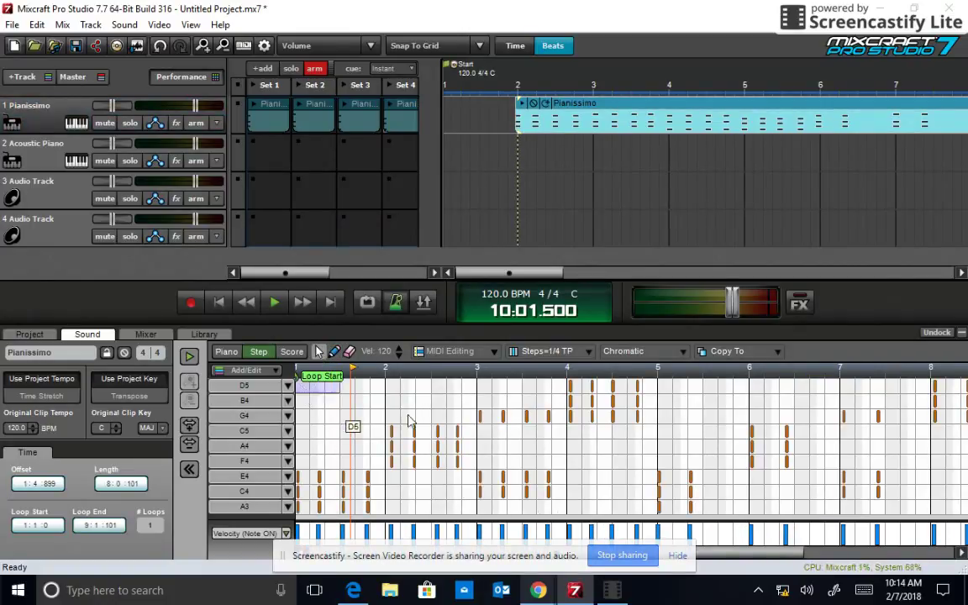
pyautogui.moveTo(408, 420); pyautogui.dragTo(852, 548)
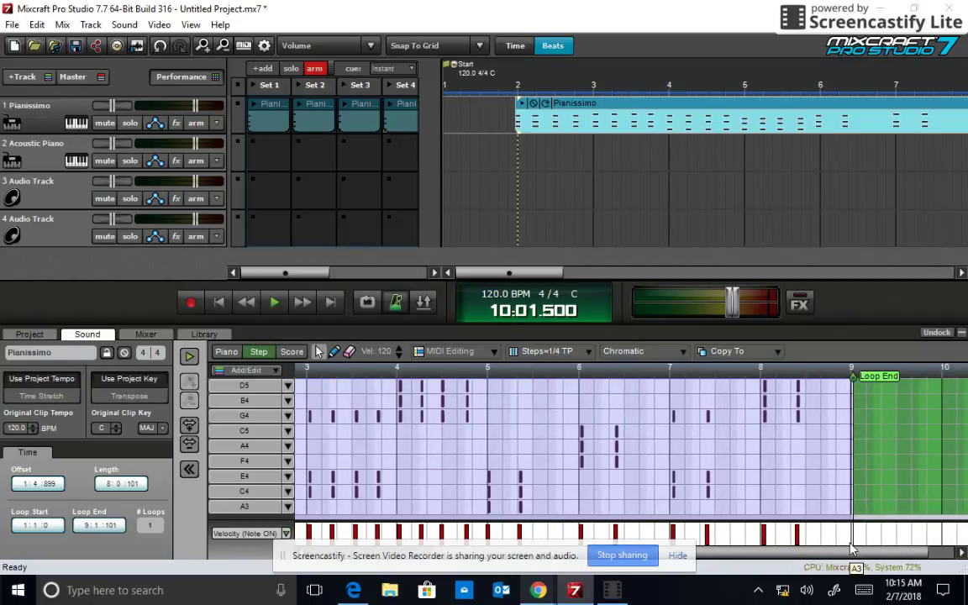
pyautogui.click(548, 352)
pyautogui.click(632, 352)
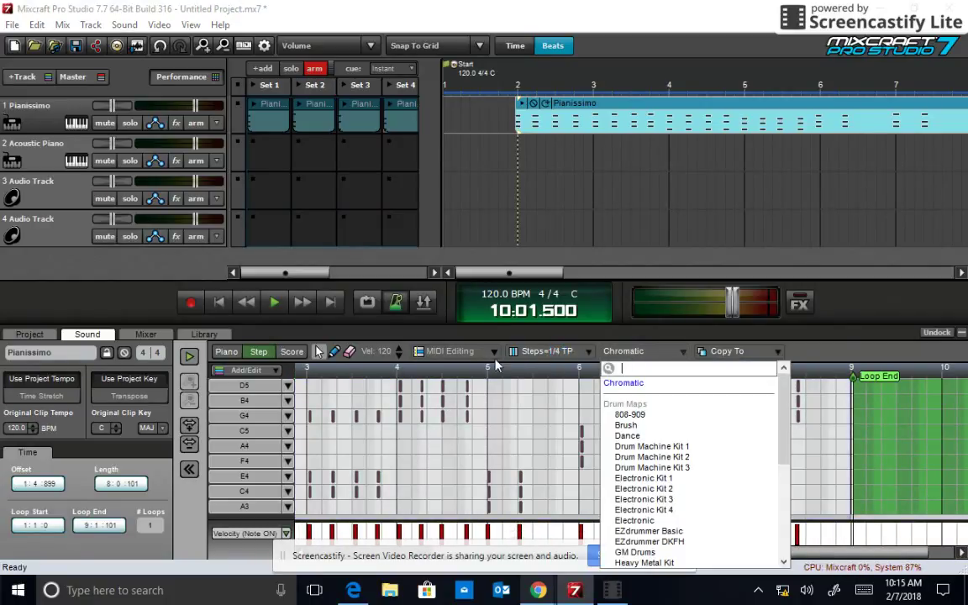
pyautogui.click(493, 352)
pyautogui.click(454, 368)
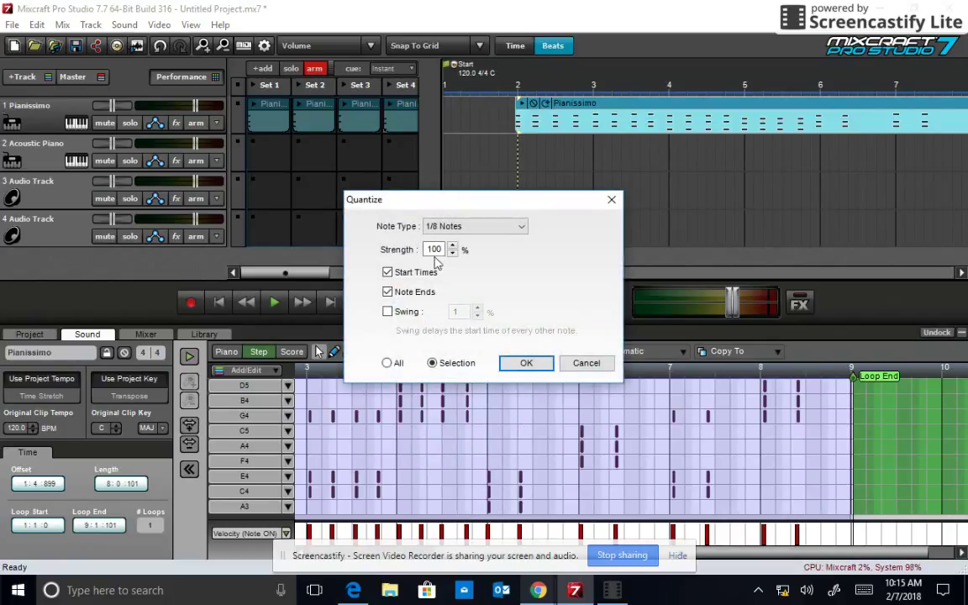
pyautogui.click(523, 362)
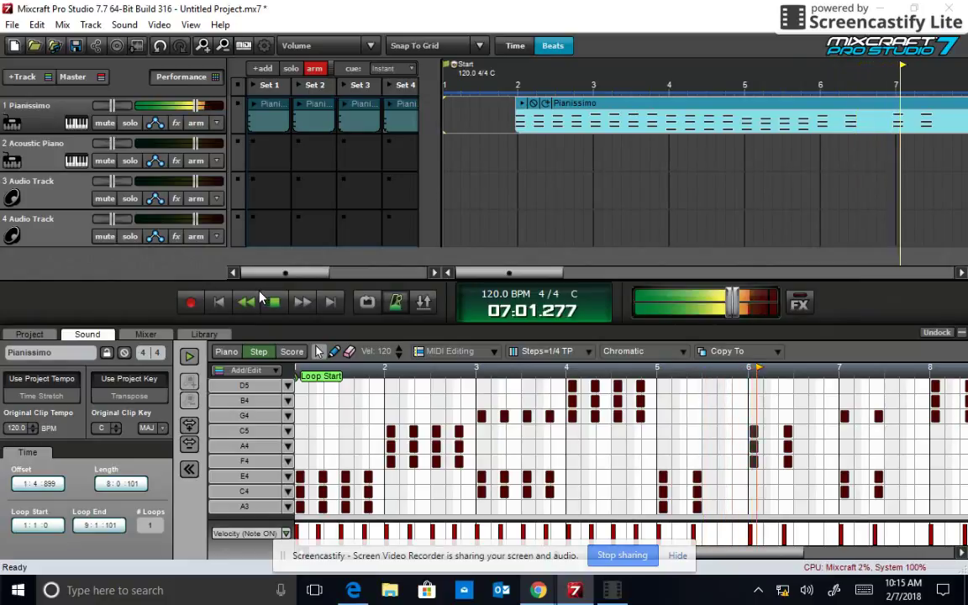
# - Move the merged Pianissimo clip so it starts at bar 1
pyautogui.moveTo(667, 99); pyautogui.dragTo(564, 108)
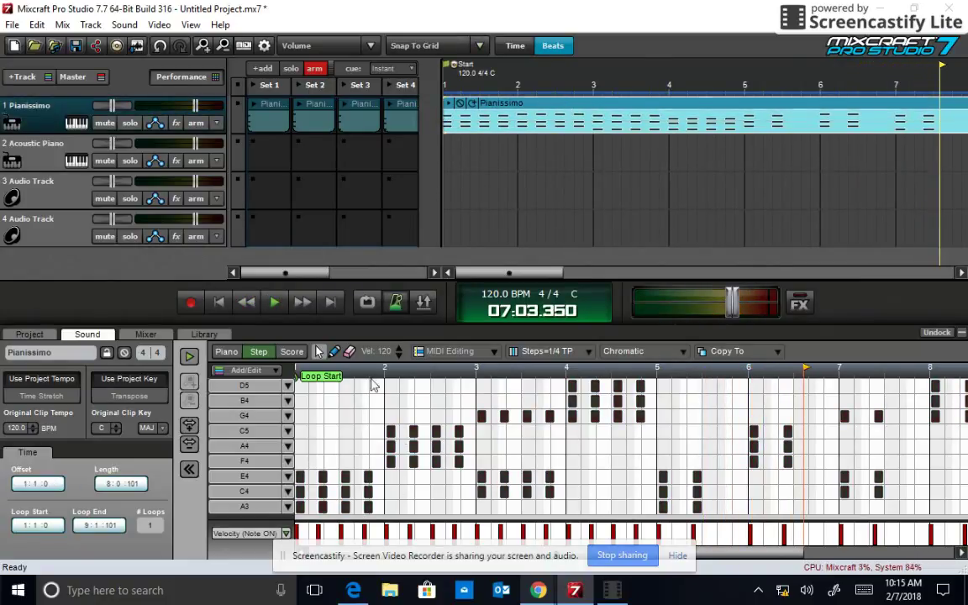
pyautogui.click(485, 110)
pyautogui.click(507, 105)
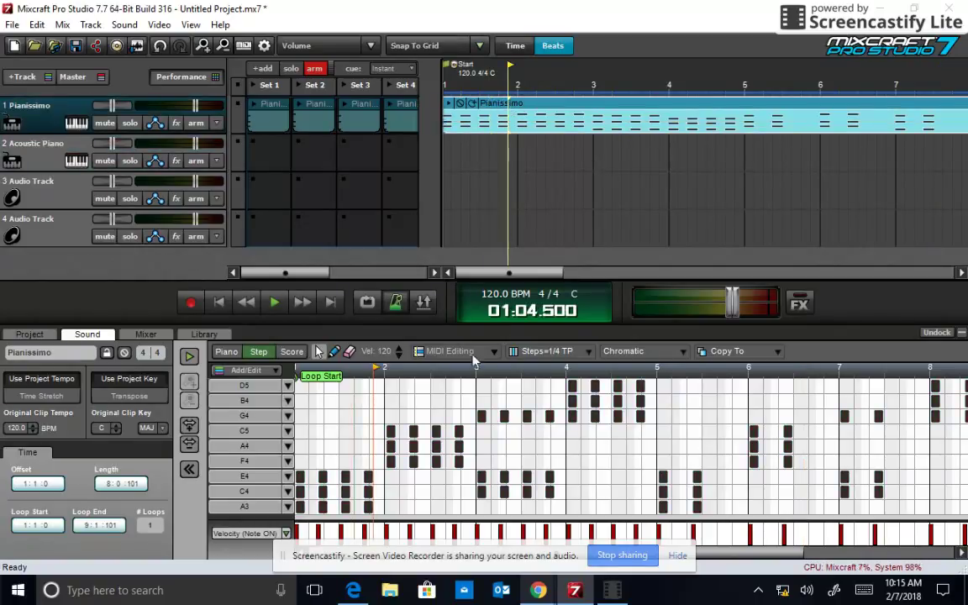